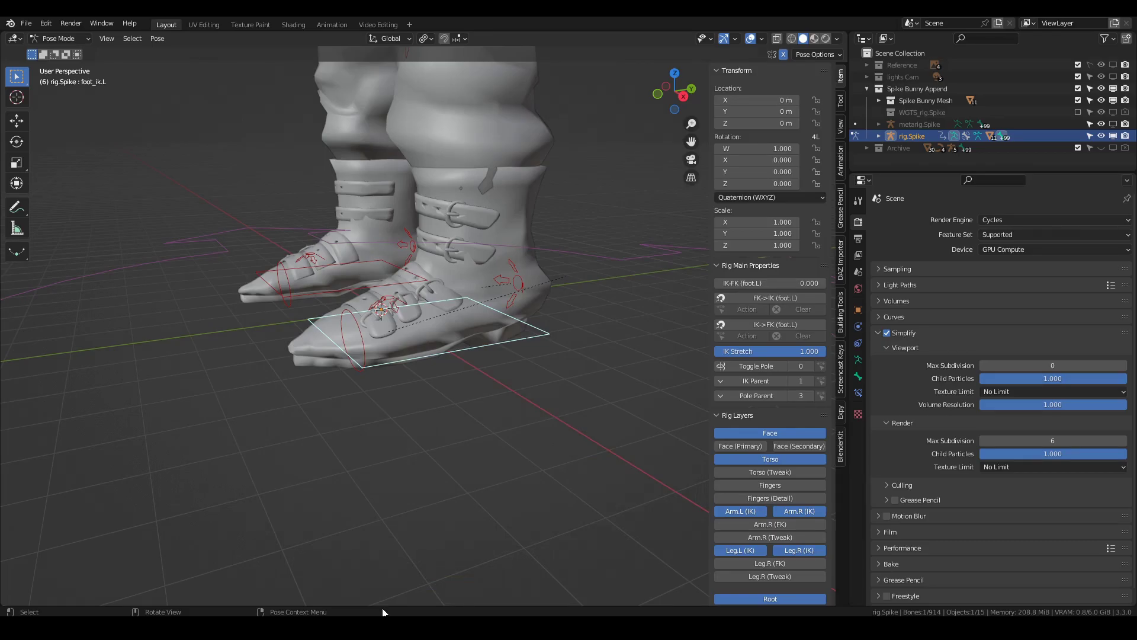
Test-move foot_ik.L vertically and then freely, cancelling each move, then zoom out to the whole character
key(g)
key(z)
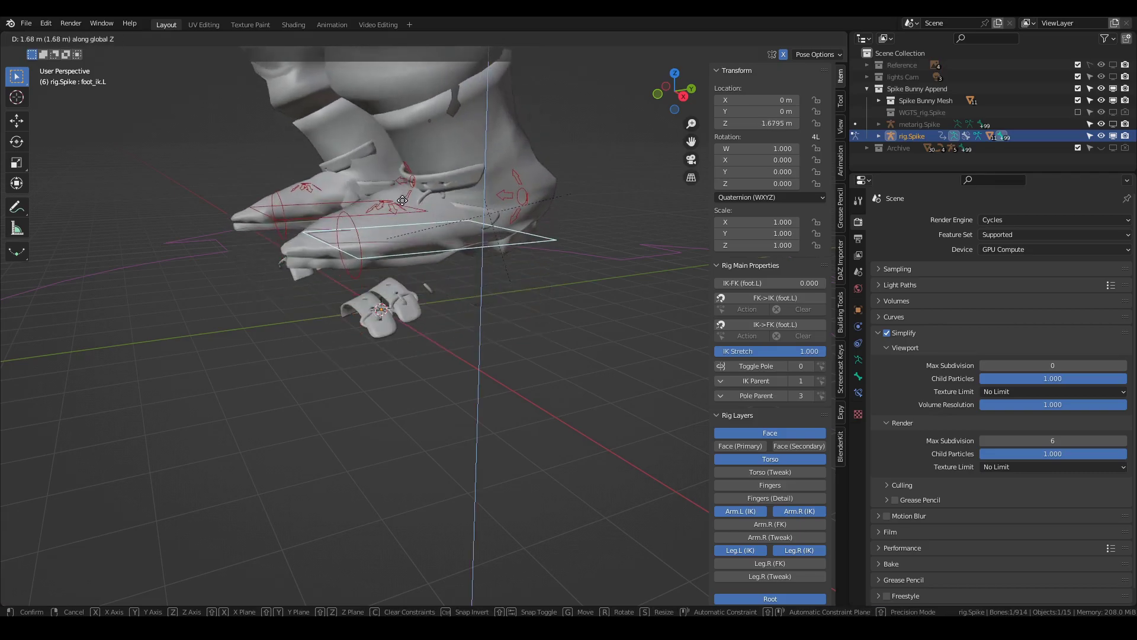
right_click(624, 50)
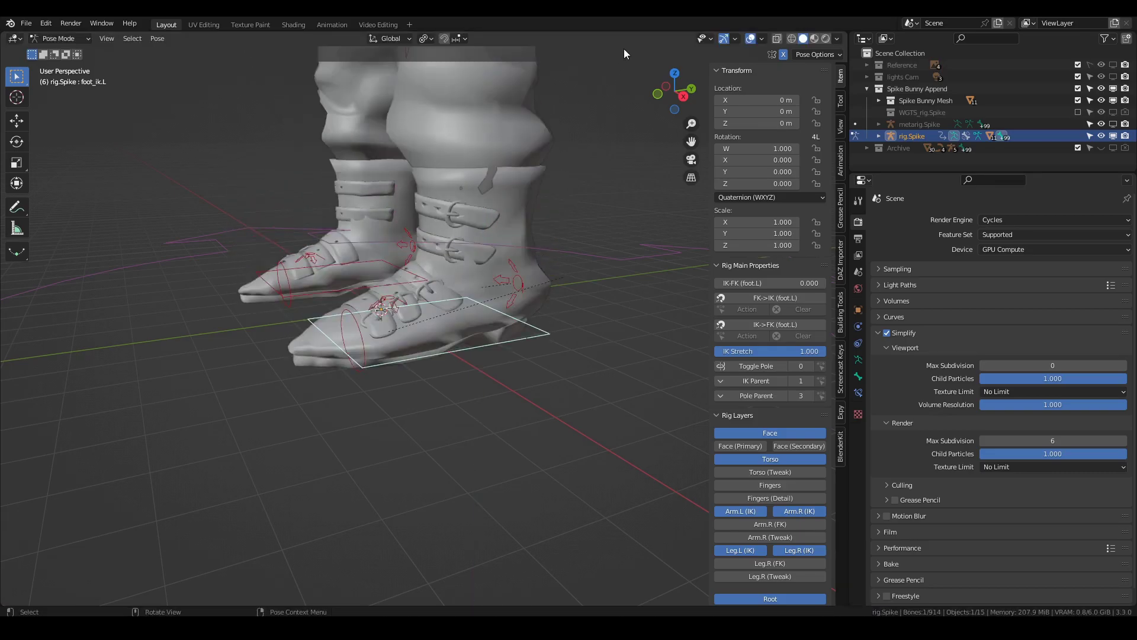
key(g)
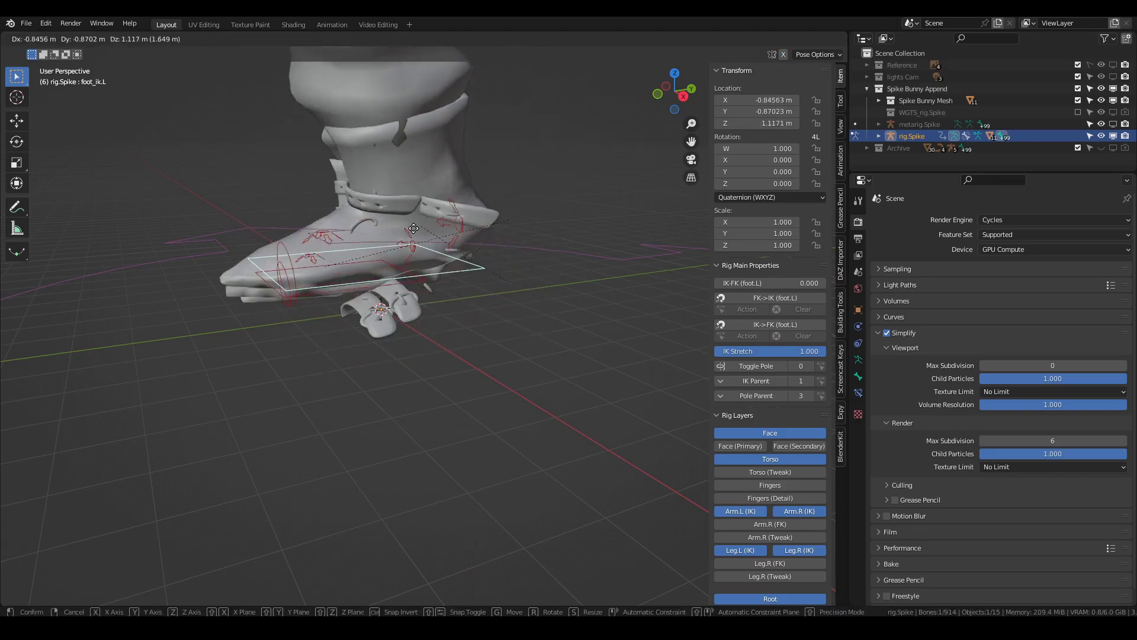
right_click(379, 278)
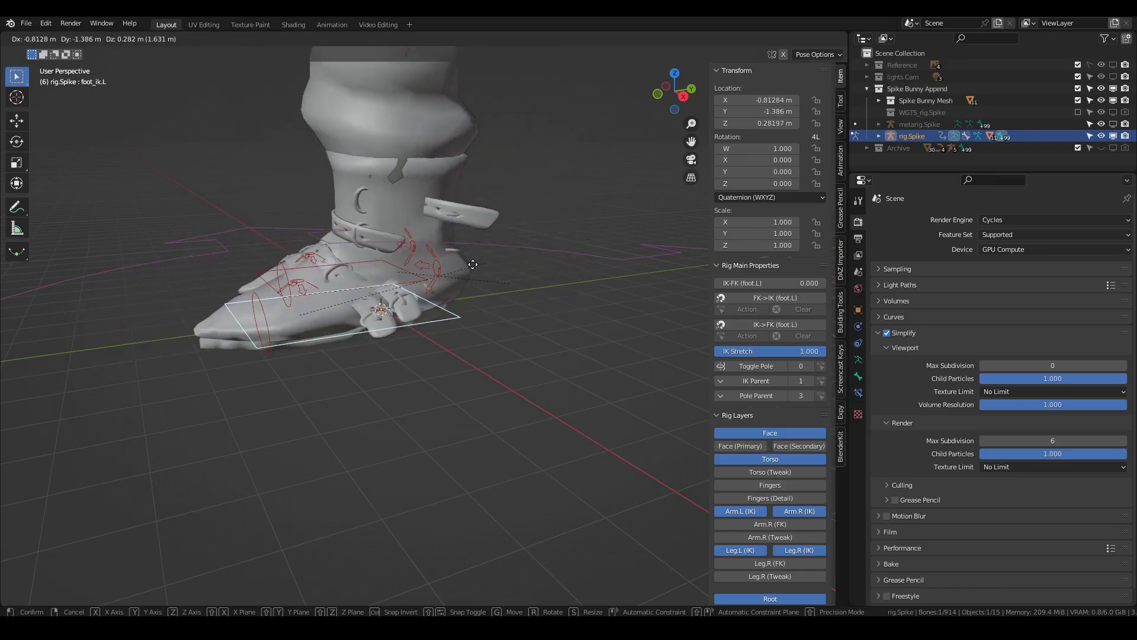
scroll(465, 247, down, 3)
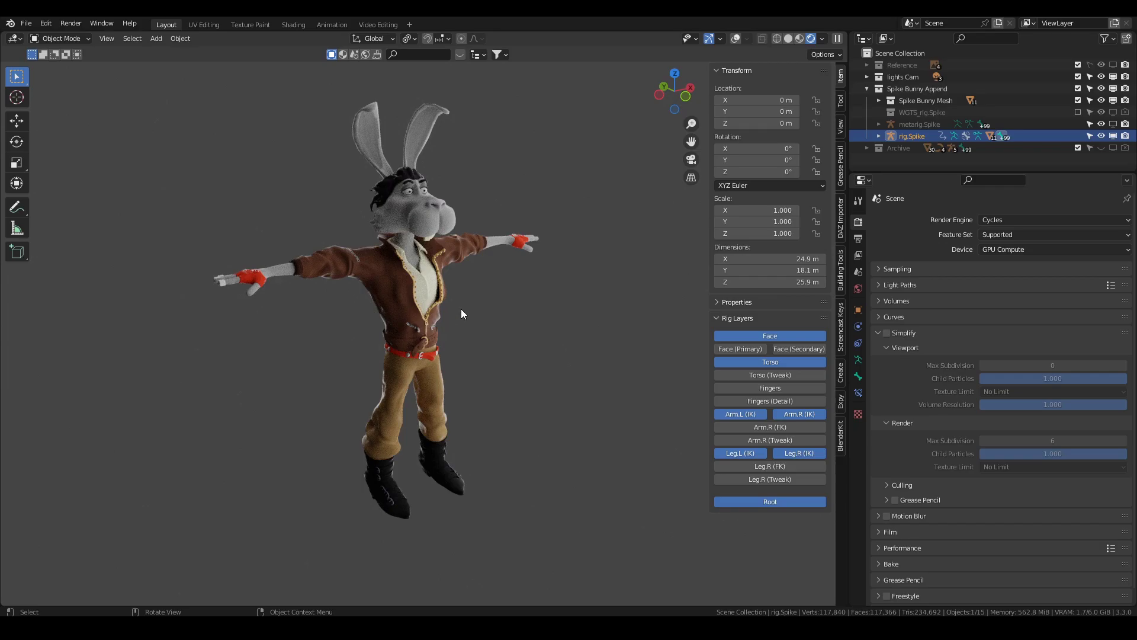
Zoom in on the rendered Spike bunny's torso, orbit to look down on it, then orbit back to level
scroll(465, 314, up, 5)
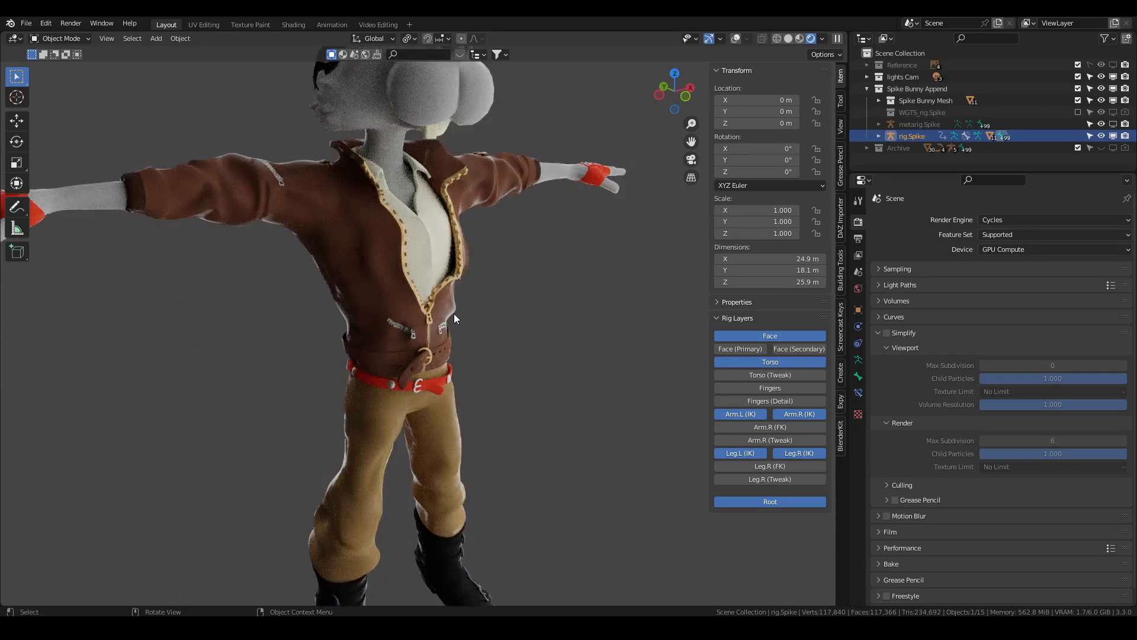
middle_drag(454, 314, 430, 322)
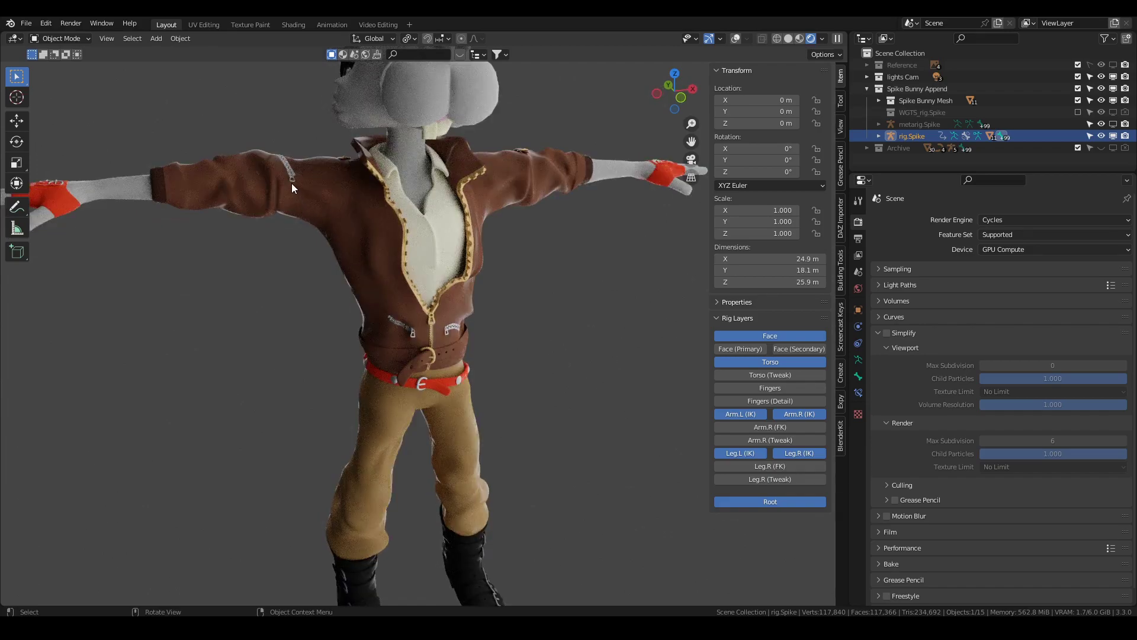
middle_drag(541, 215, 563, 272)
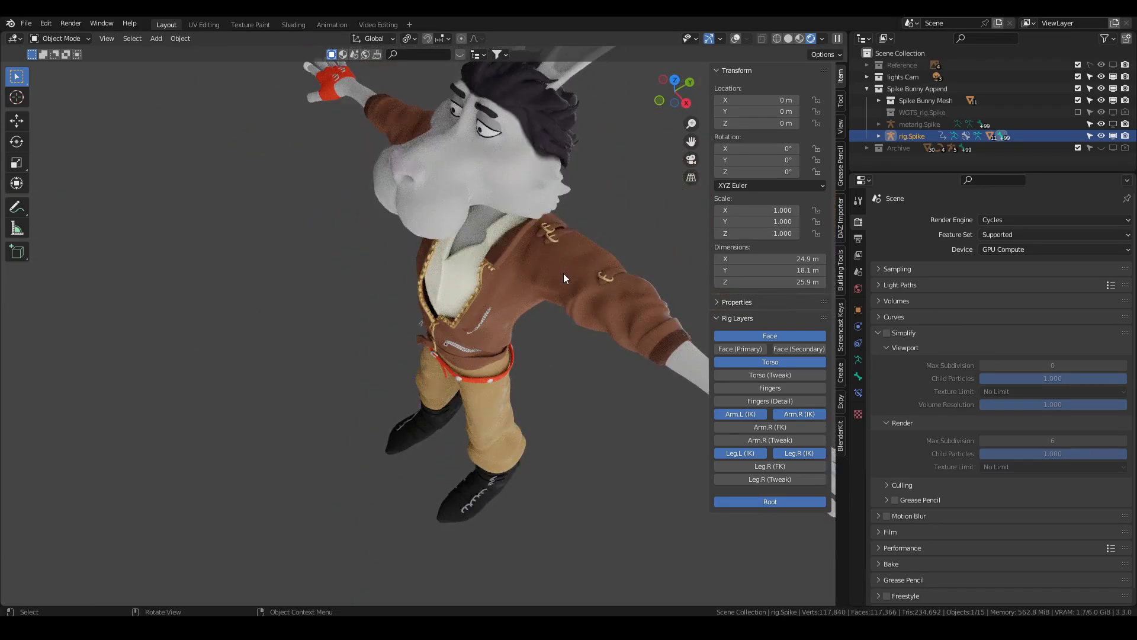
middle_drag(575, 271, 624, 244)
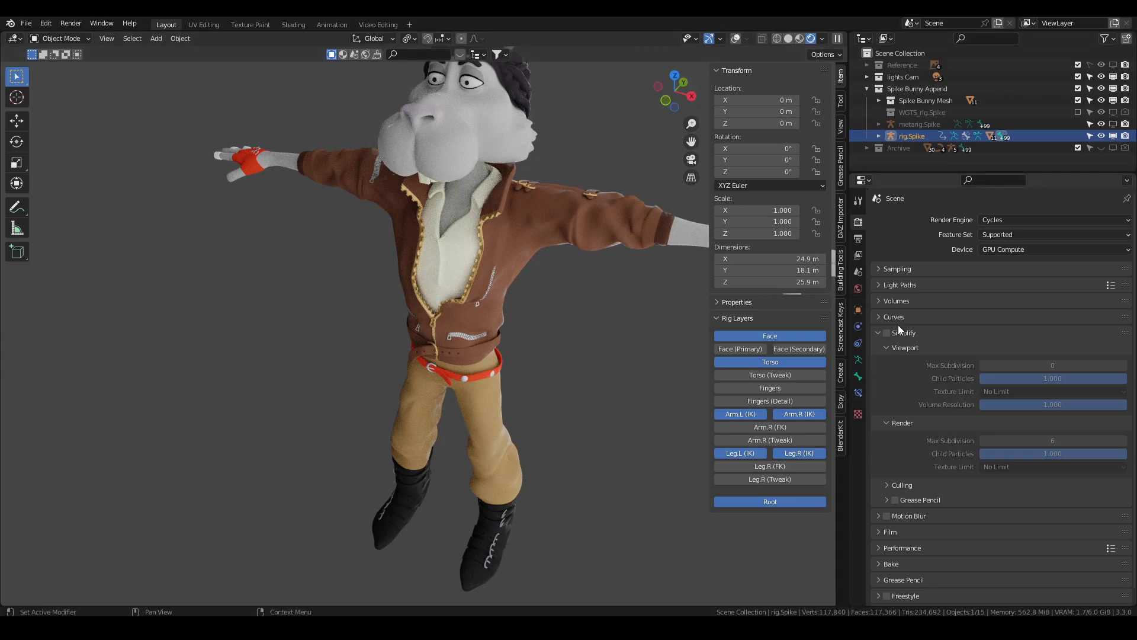
Switch to solid shading, enable Simplify and overlays, and frame the legs and feet
click(788, 38)
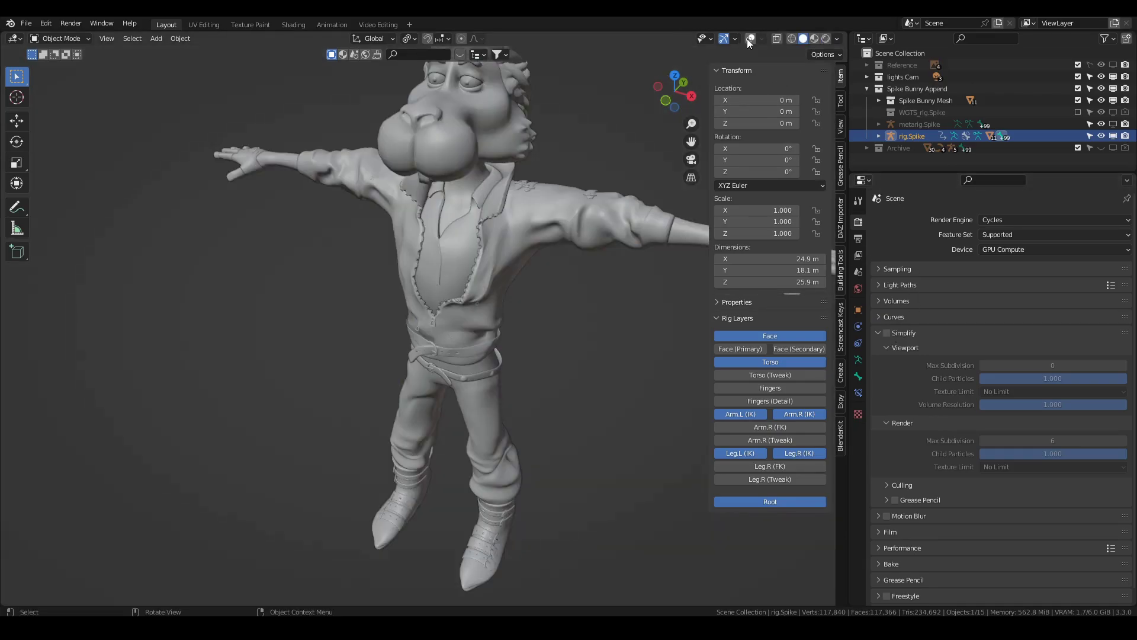
click(886, 333)
key(shift+alt+z)
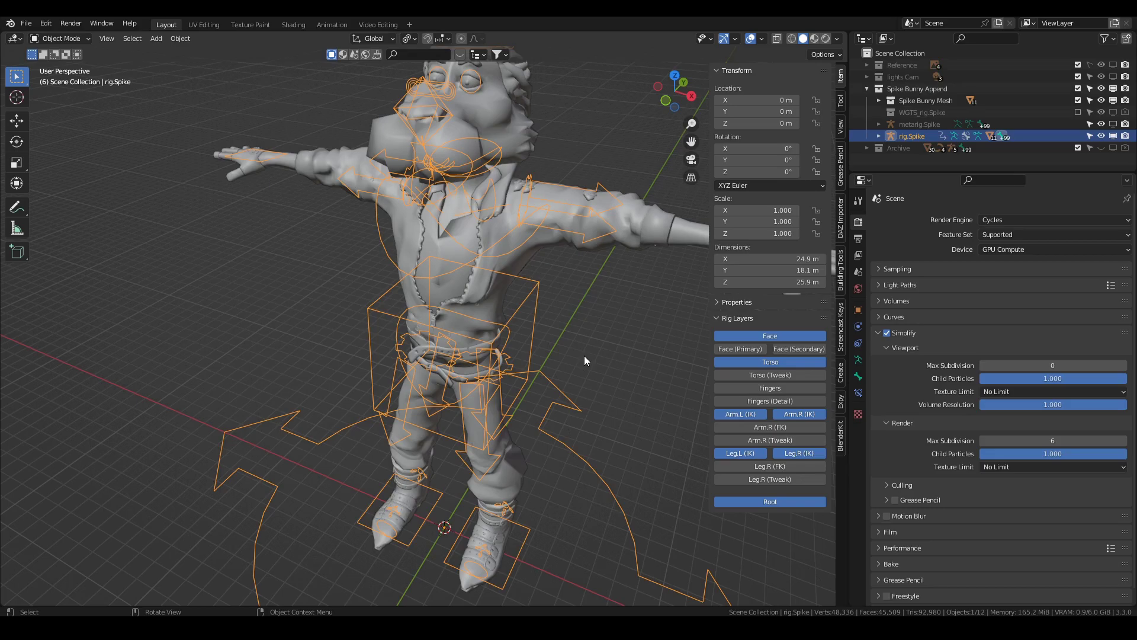
shift+middle_drag(583, 365, 446, 331)
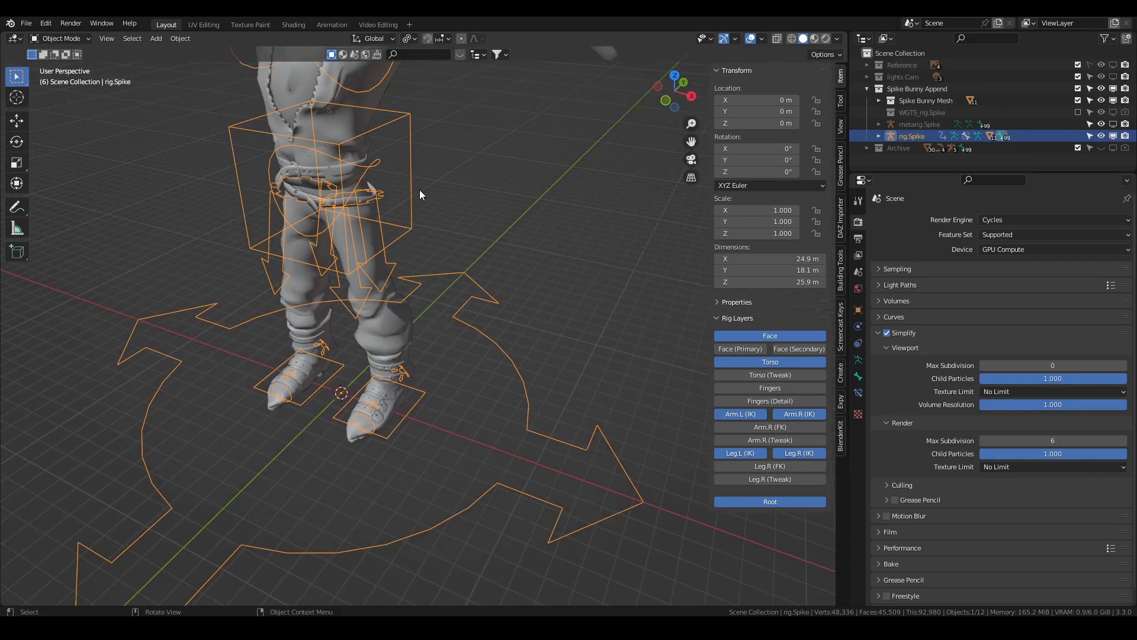
scroll(380, 343, up, 2)
scroll(436, 261, up, 2)
In Pose Mode, grab foot_ik.L twice and cancel each move to check the straps lag behind
key(ctrl+Tab)
click(433, 370)
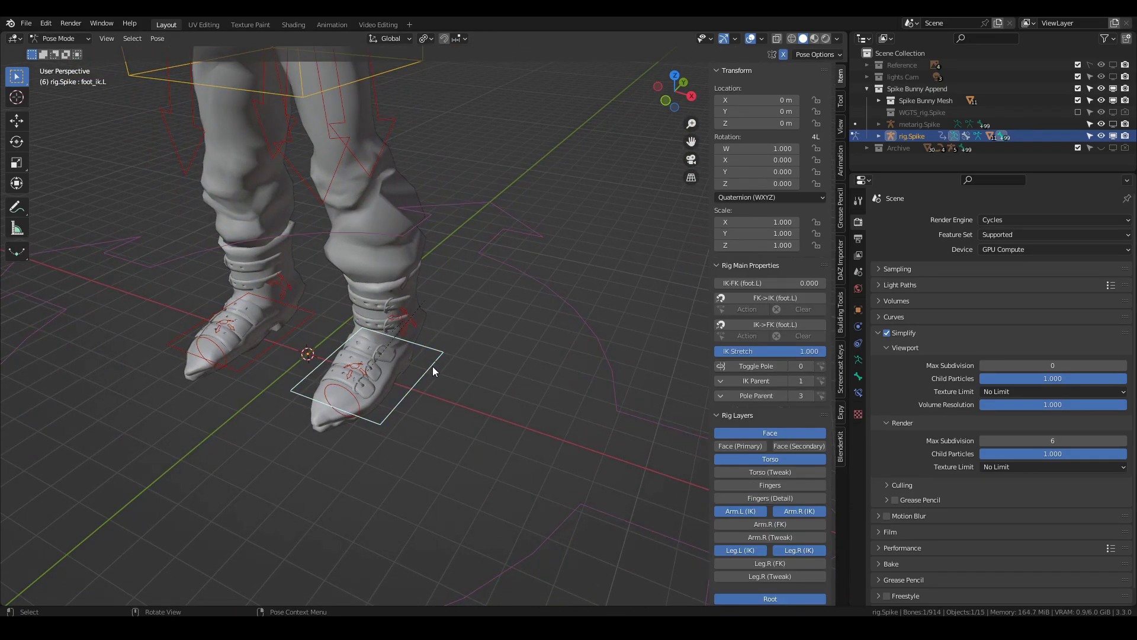
key(g)
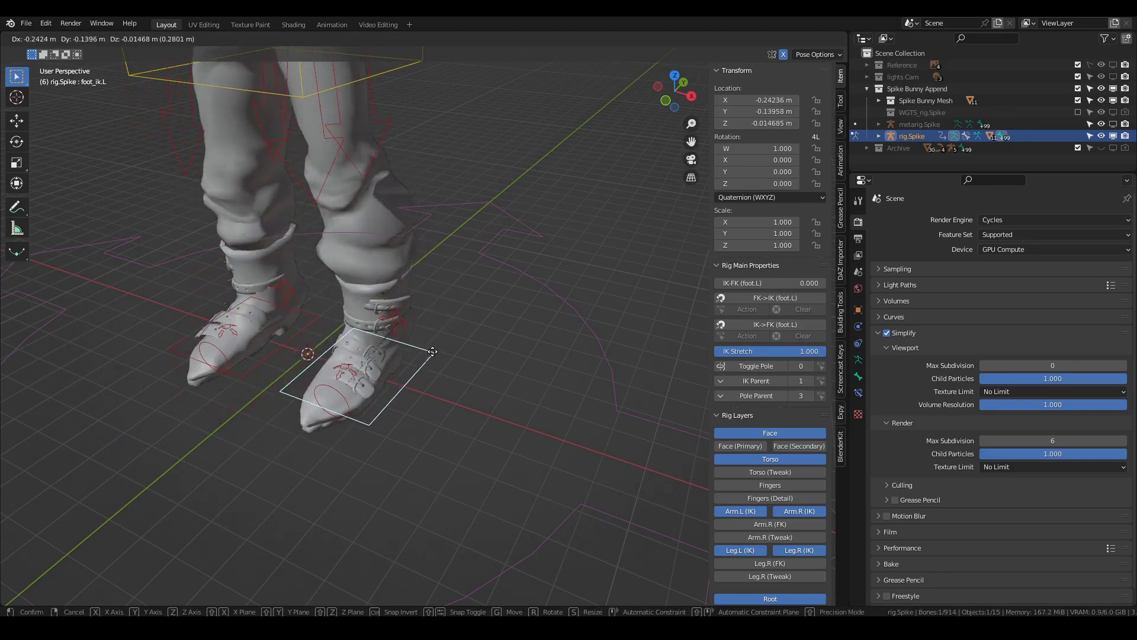
key(Escape)
scroll(383, 360, up, 3)
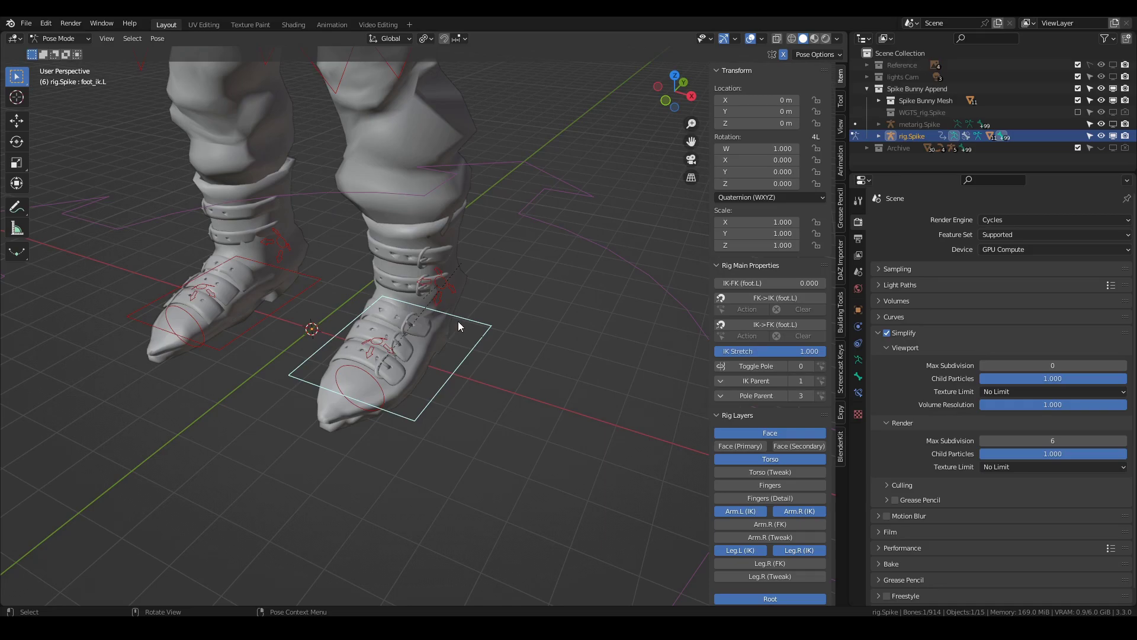
key(g)
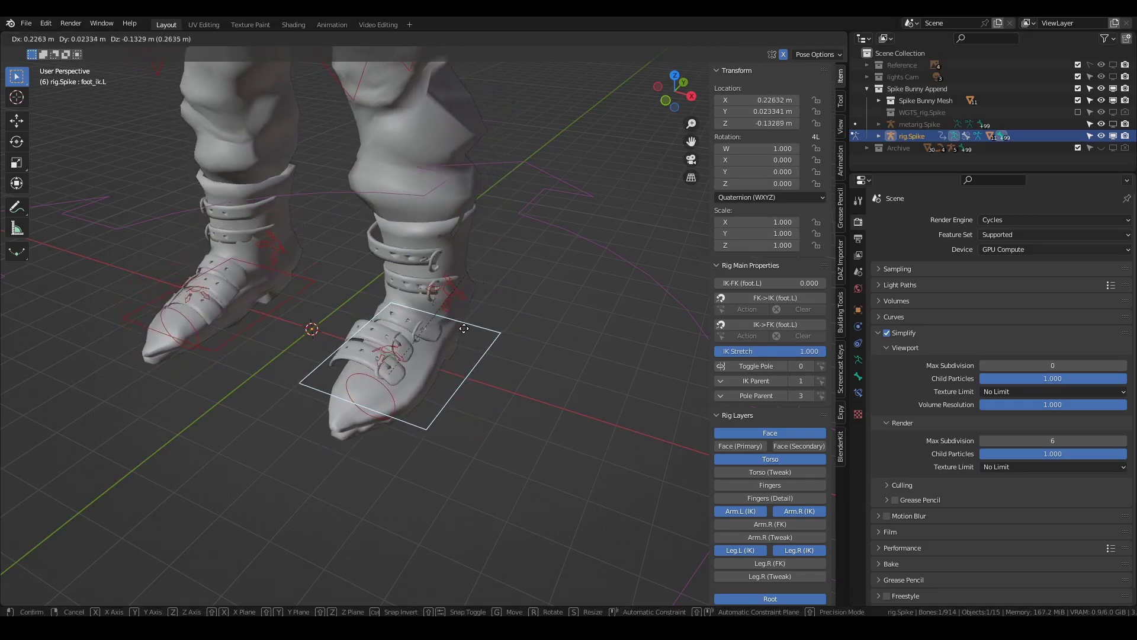
key(Escape)
Return to Object Mode, select Spike.Boots and deselect all its geometry in Edit Mode
click(73, 39)
click(71, 50)
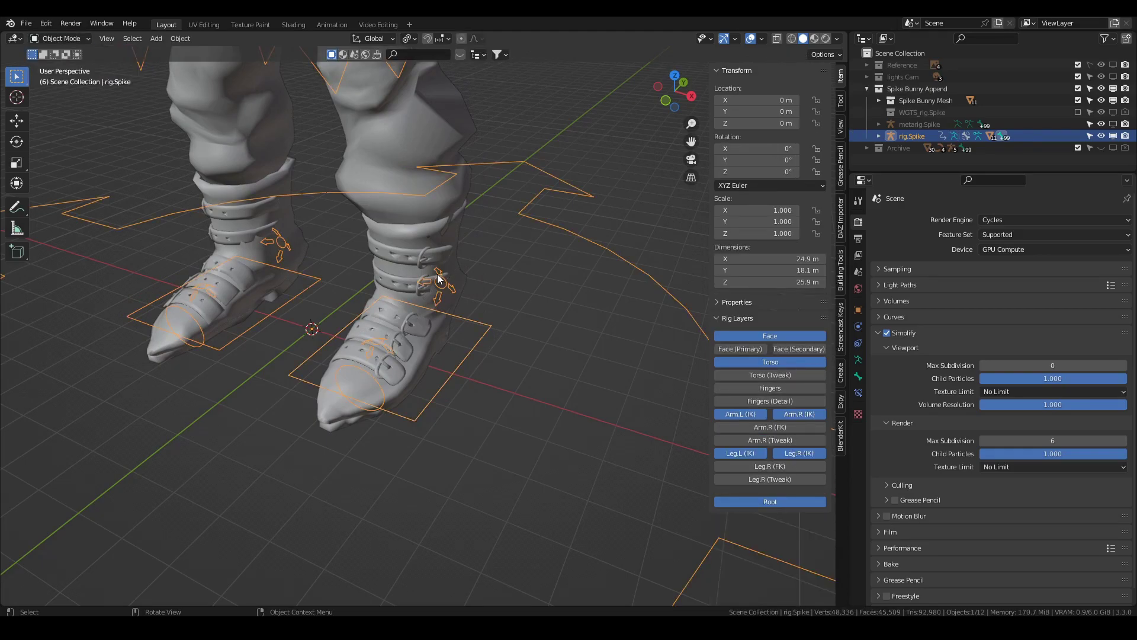
click(402, 248)
key(Tab)
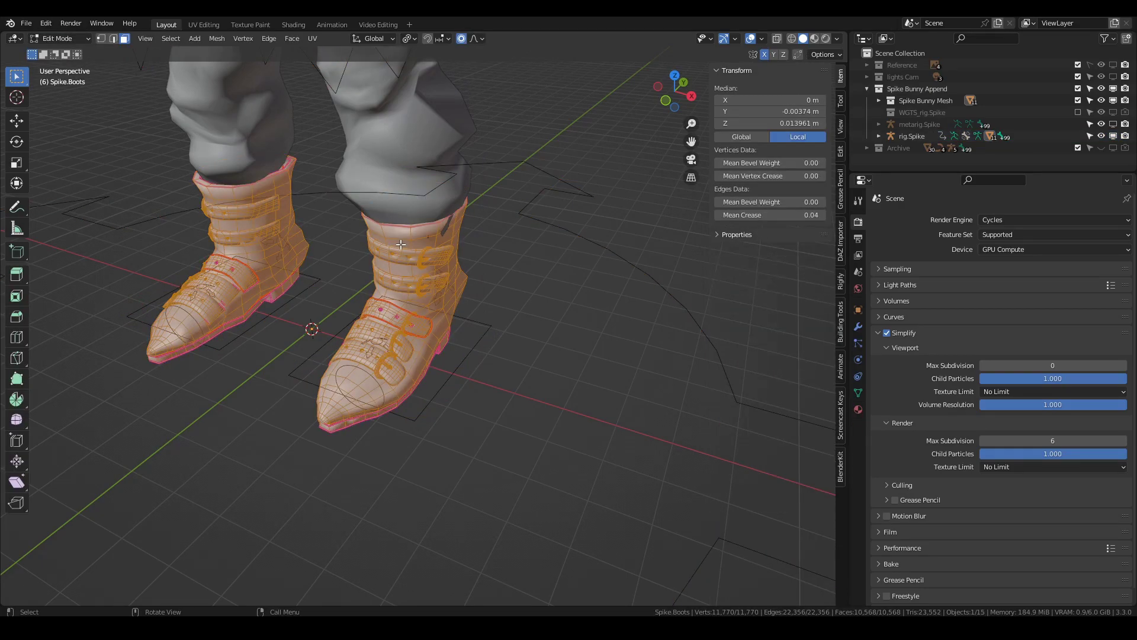
scroll(525, 265, up, 2)
key(alt+a)
Pick the right boot's straps and buckles with L and separate them into Spike.Boots.001
scroll(453, 226, up, 1)
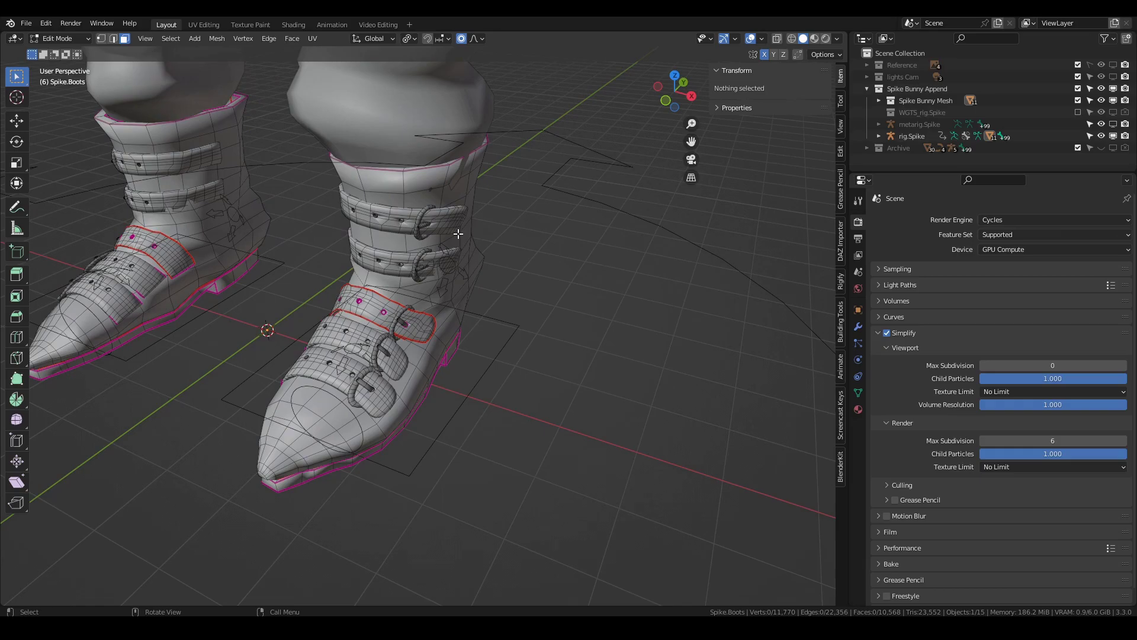
key(l)
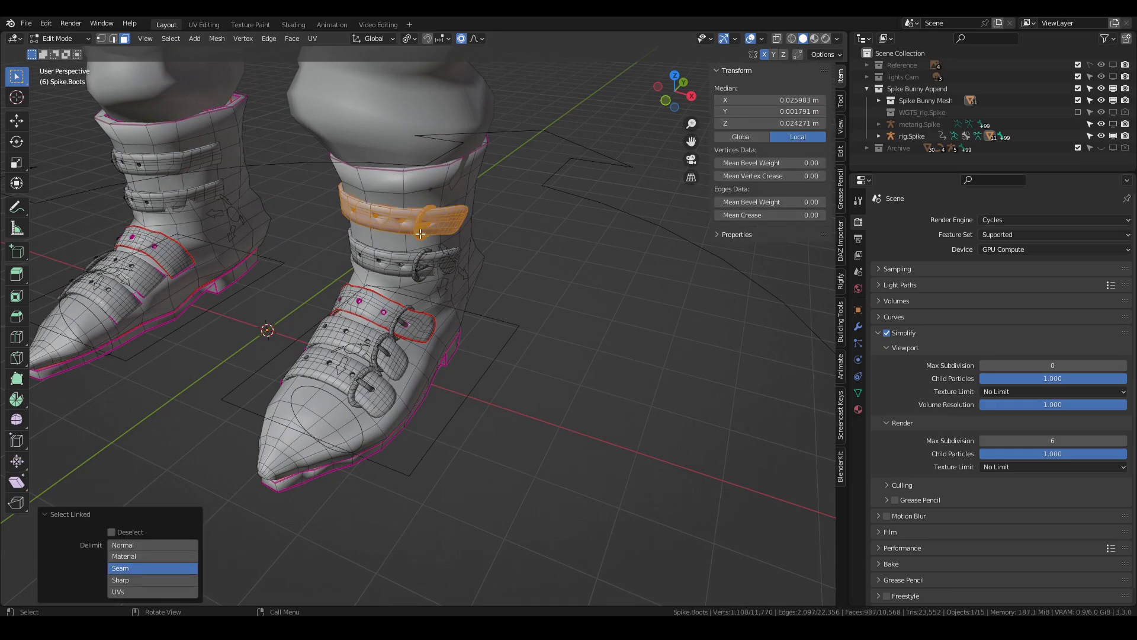
key(l)
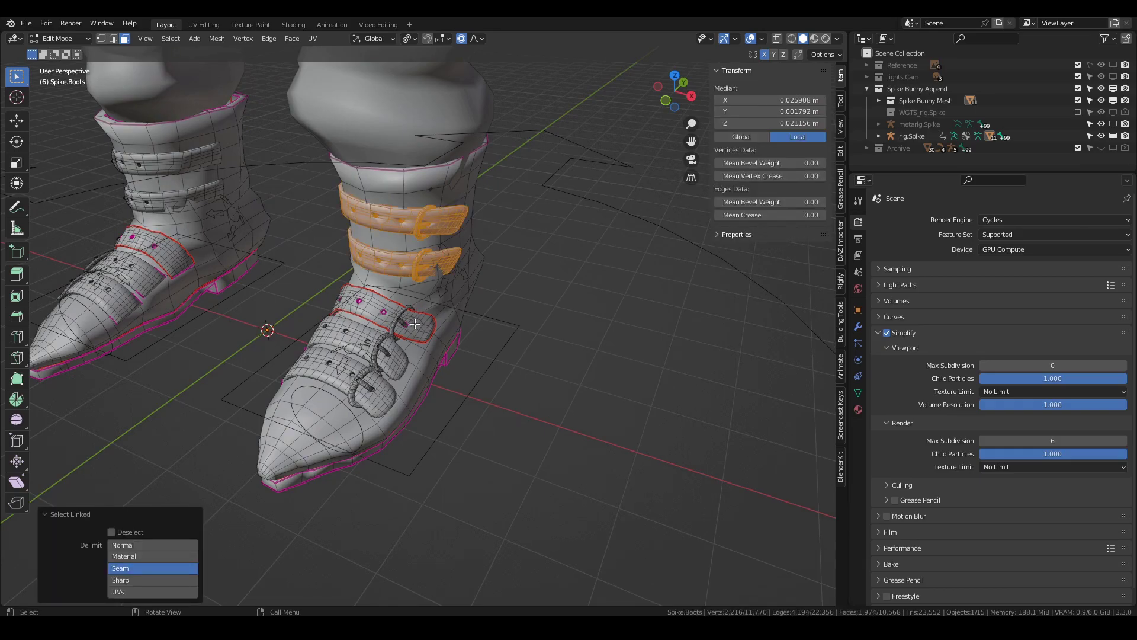
key(l)
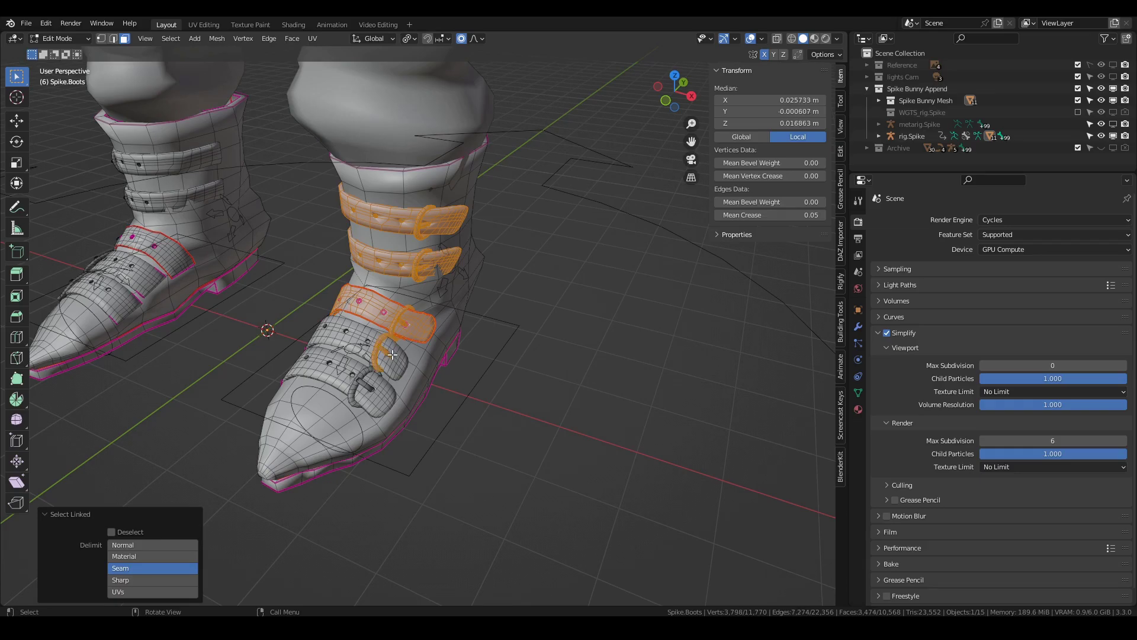
key(l)
key(l)
key(p)
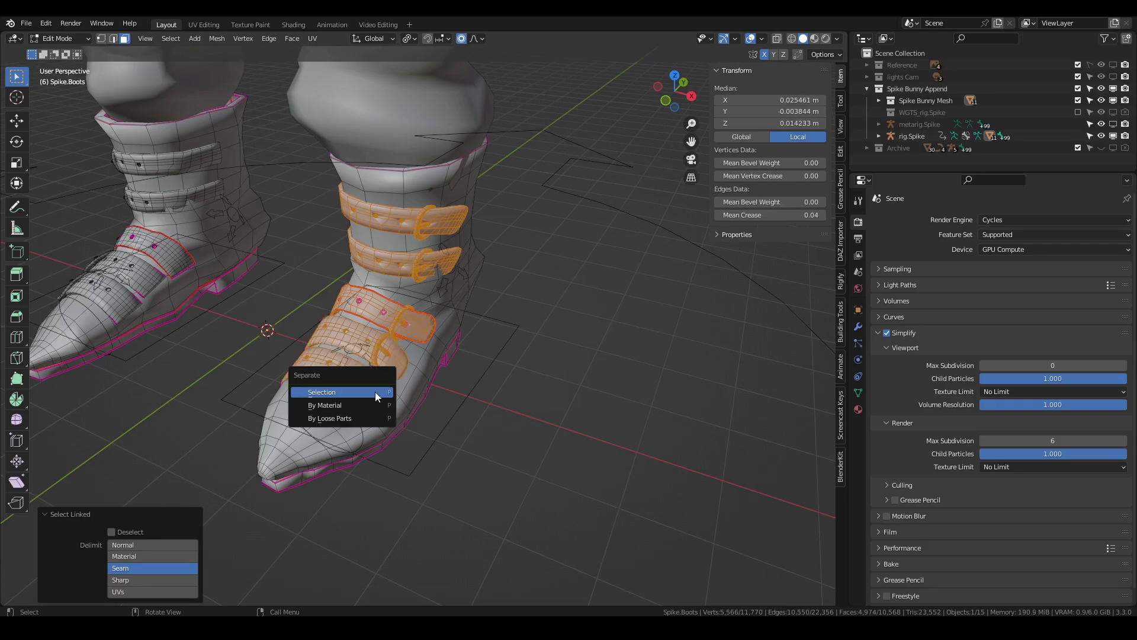
click(375, 392)
key(Tab)
click(414, 333)
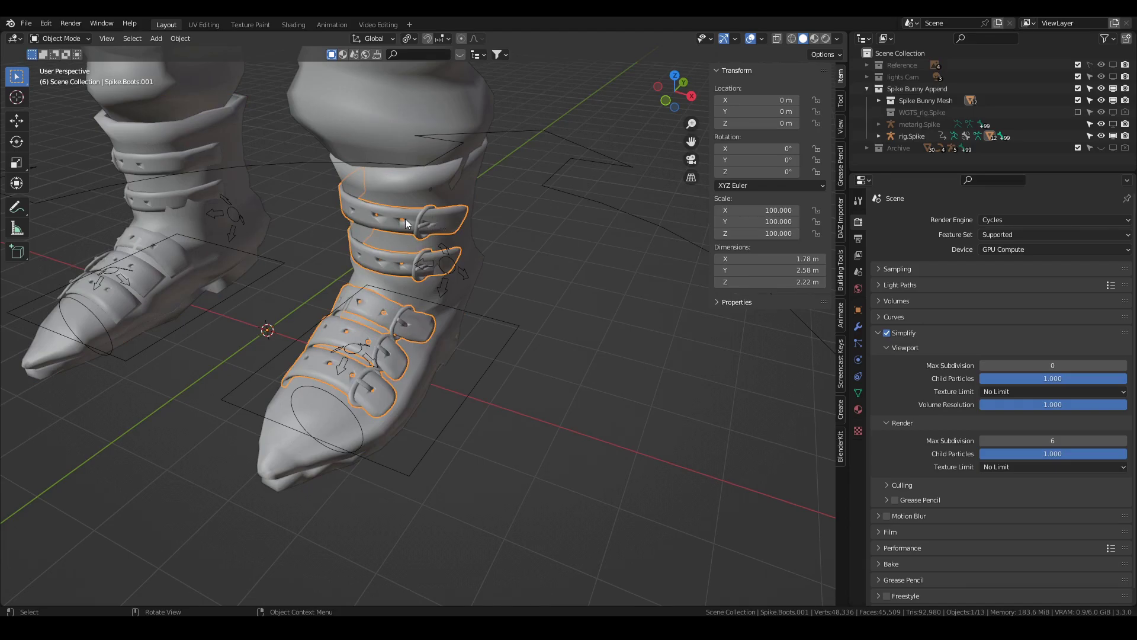
Add a Data Transfer modifier to the straps object with Spike.Boots as its source
click(858, 327)
click(905, 219)
click(818, 248)
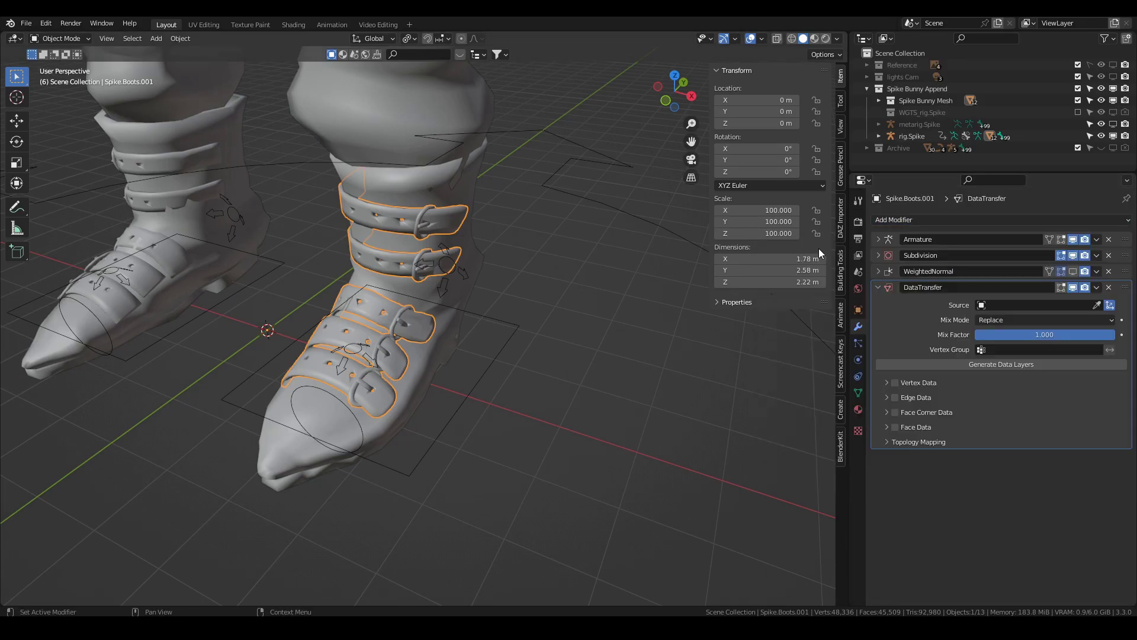
click(1095, 304)
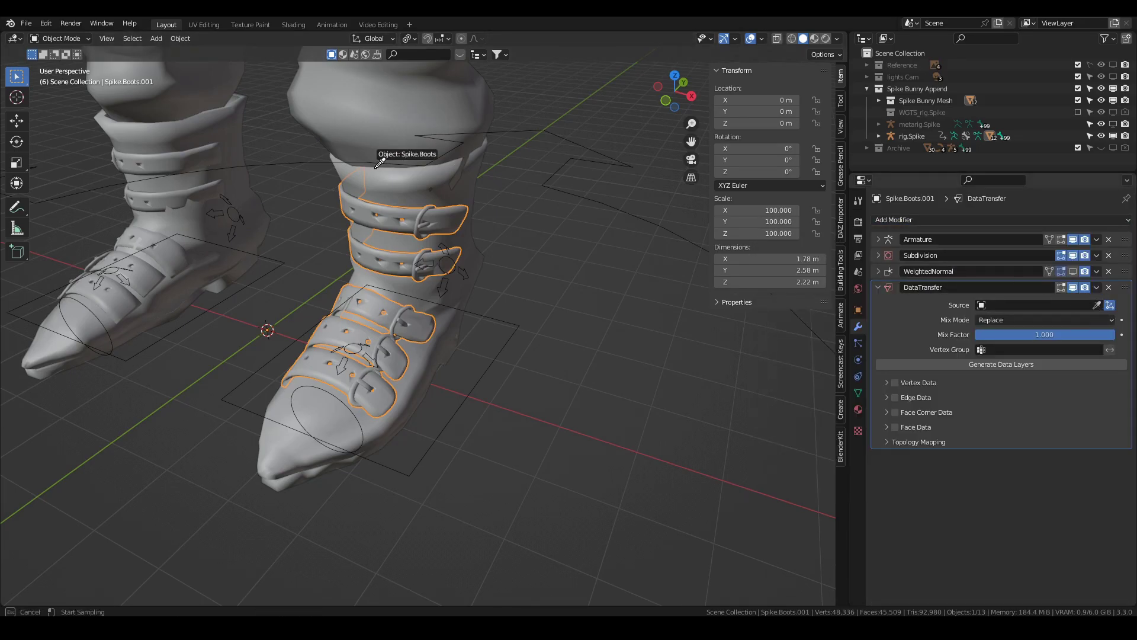
click(413, 179)
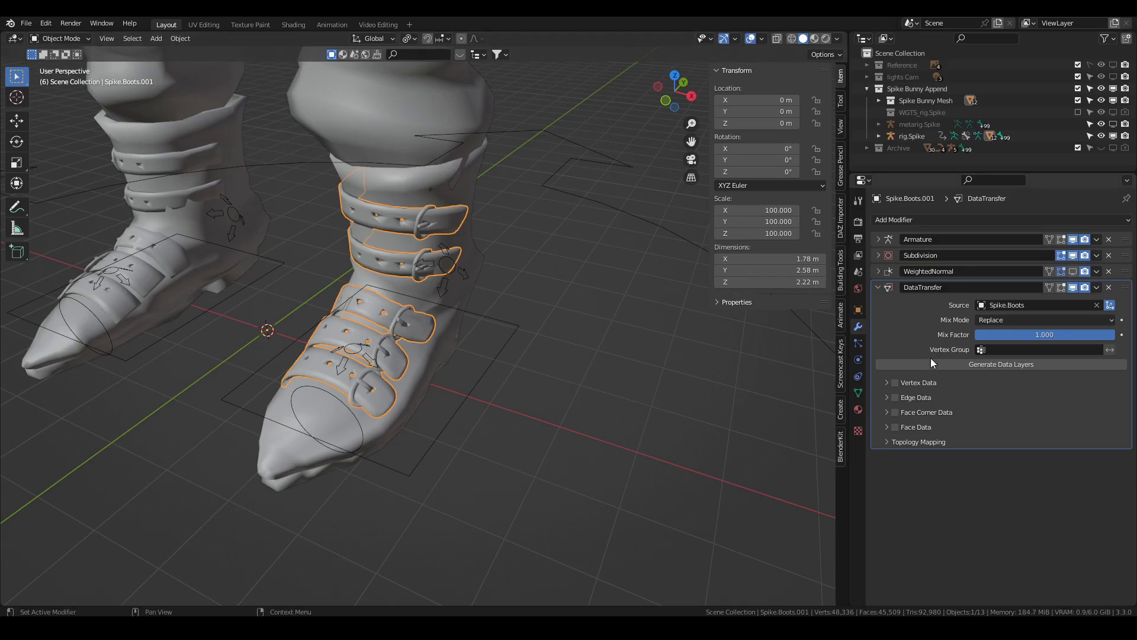
Enable Vertex Groups transfer, generate data layers, apply the modifier, and put the rig in Pose Mode
click(896, 382)
click(886, 382)
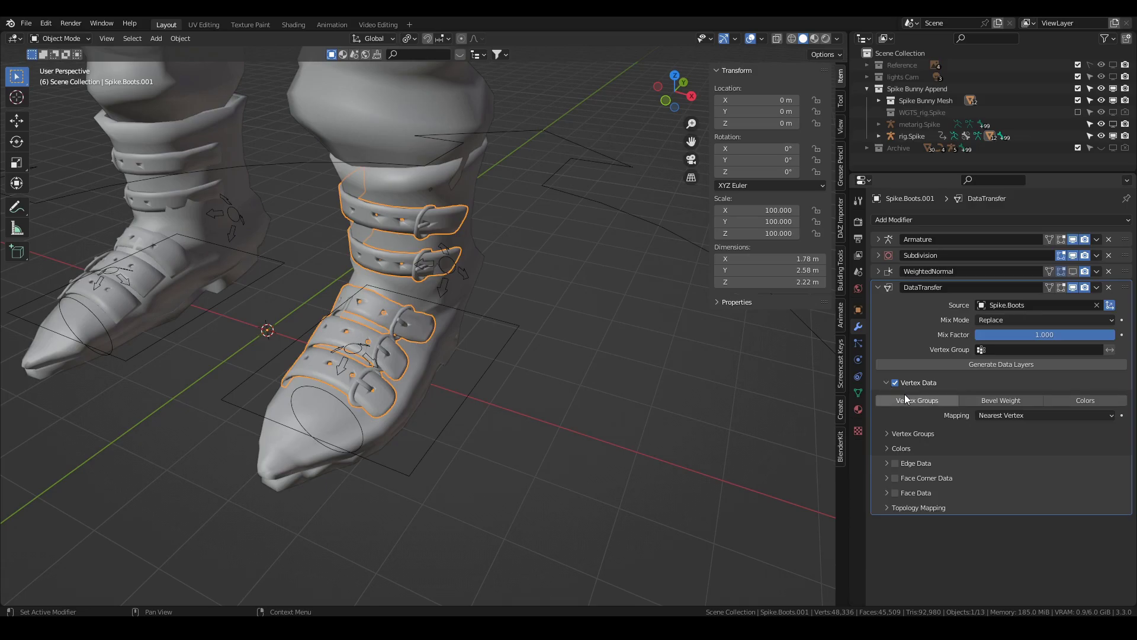
click(1019, 364)
click(1095, 287)
key(ctrl+a)
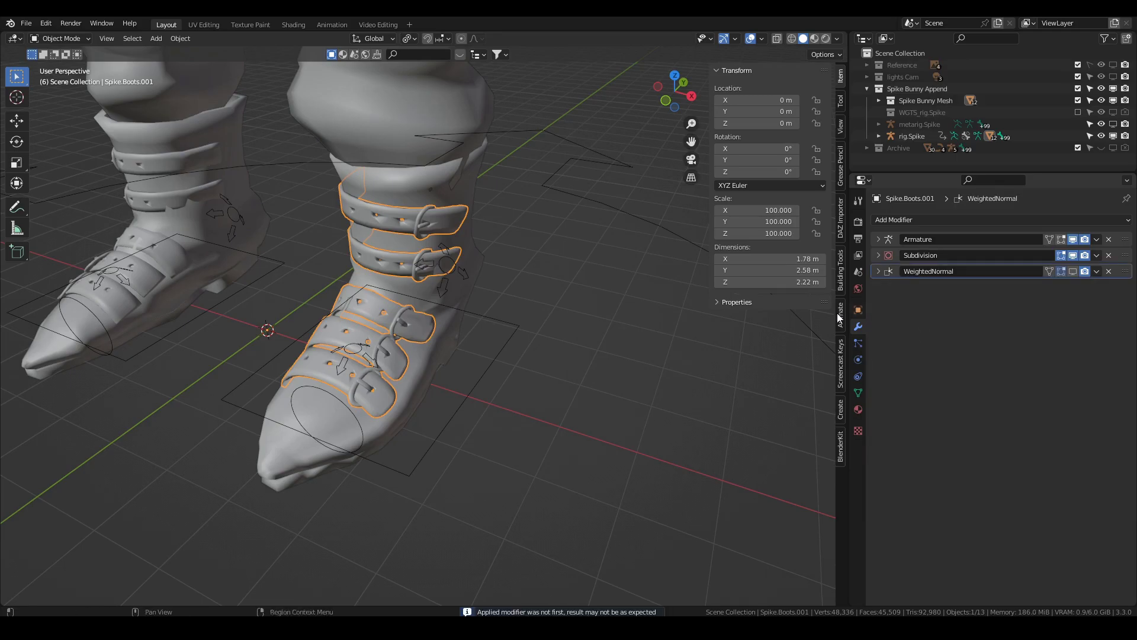
click(499, 321)
key(ctrl+Tab)
key(g)
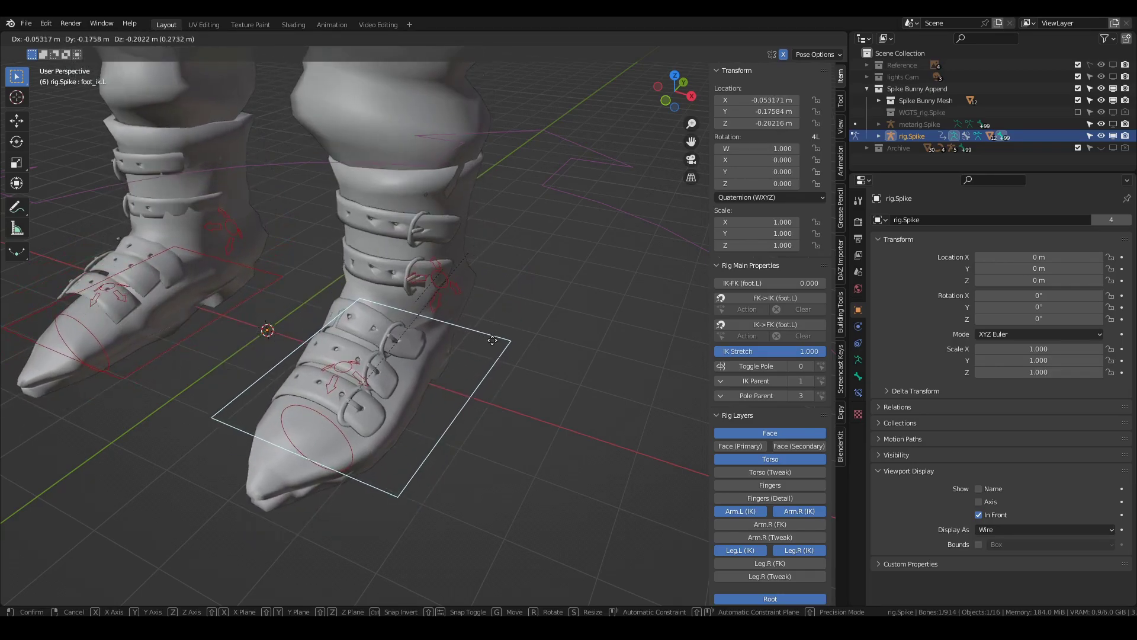
click(495, 323)
click(66, 40)
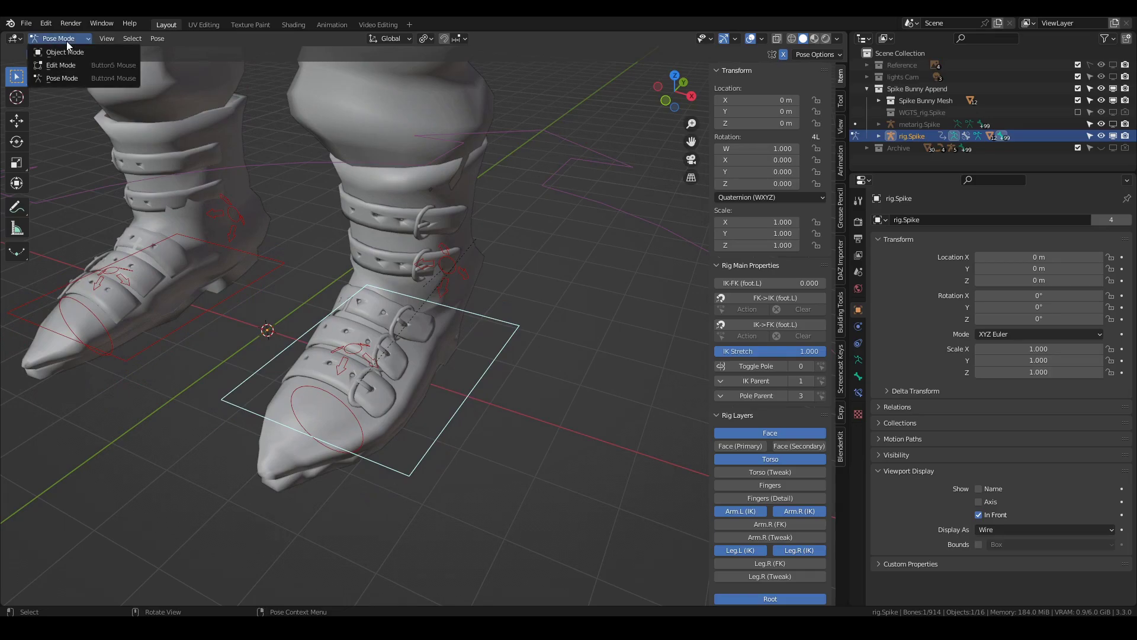
click(94, 52)
click(437, 330)
scroll(399, 327, up, 2)
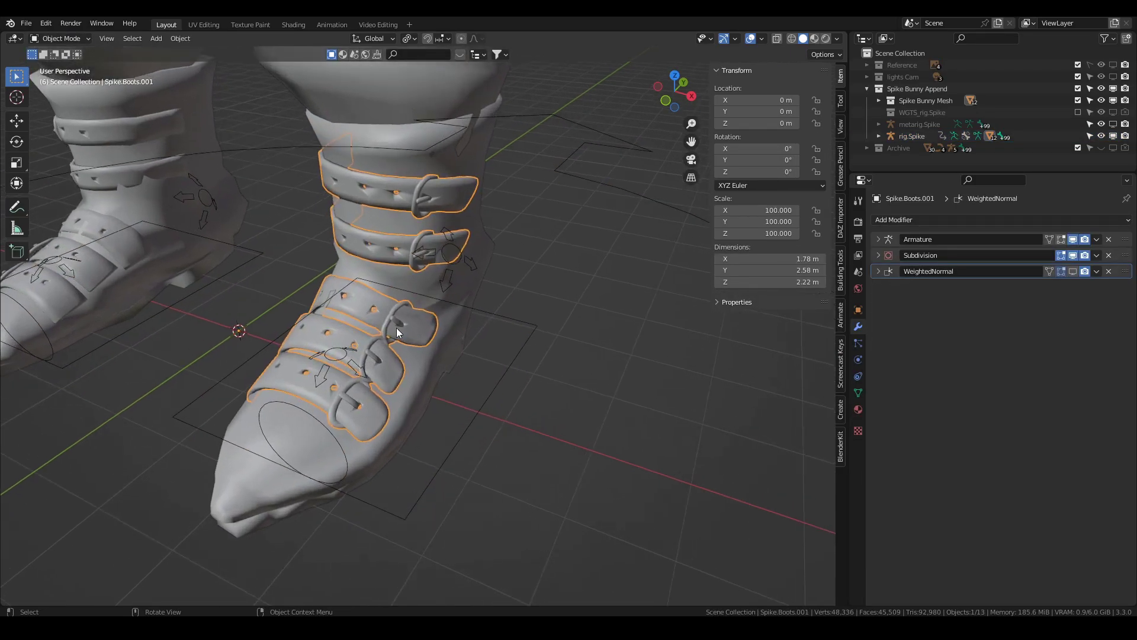
click(459, 325)
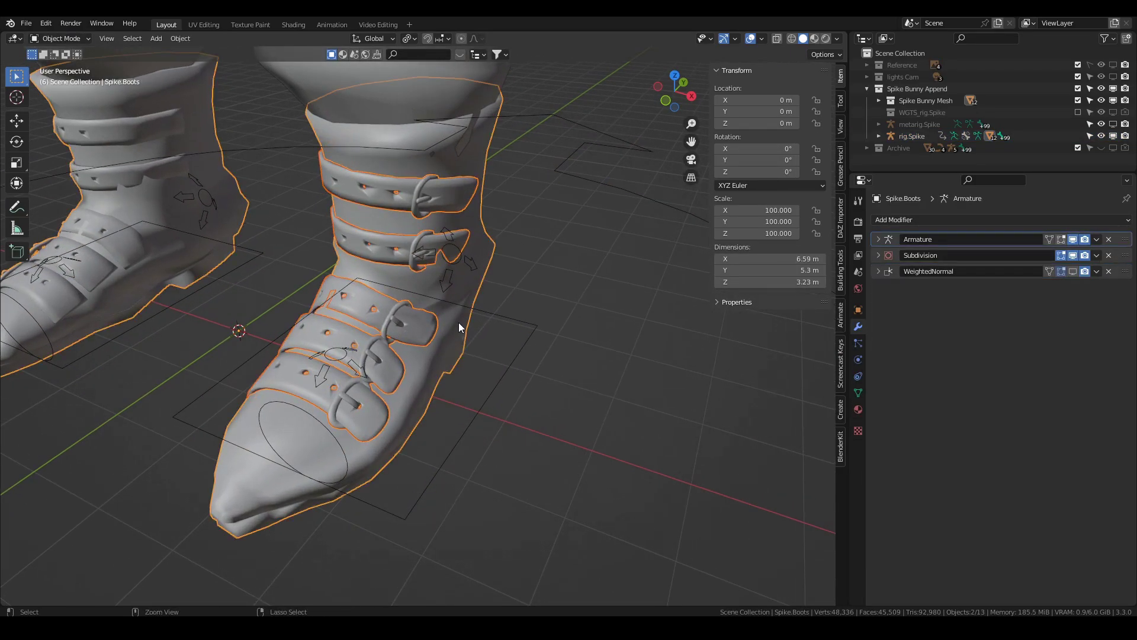
click(502, 315)
key(g)
key(Escape)
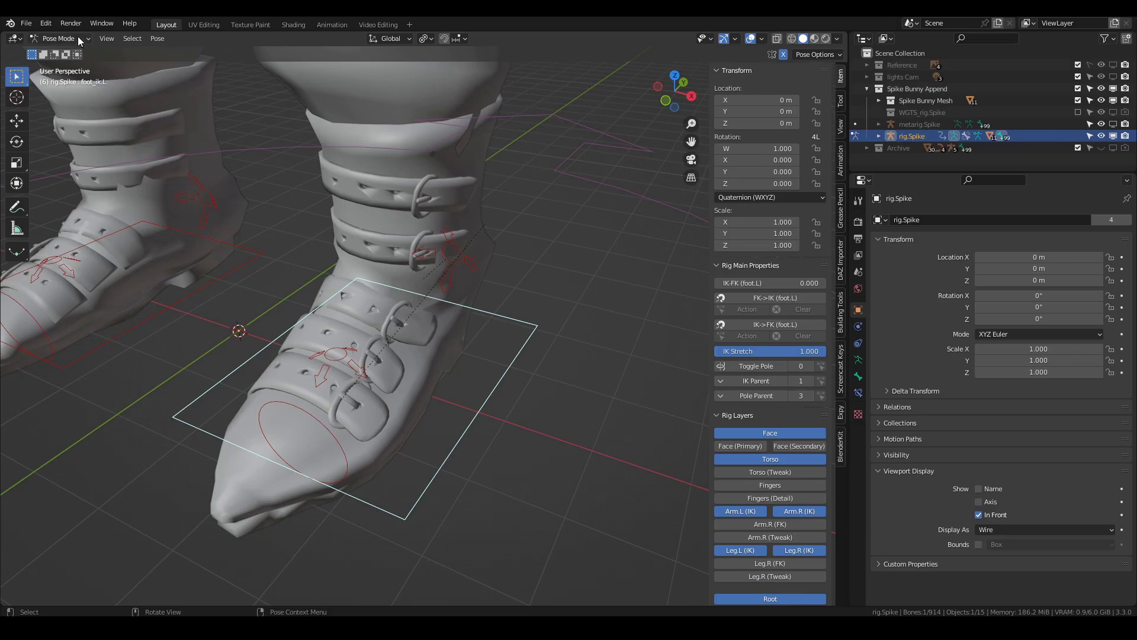
Edit Spike.Boots and select the front buckle strap and its peg as linked geometry
click(59, 39)
click(56, 52)
click(396, 325)
key(Tab)
click(396, 319)
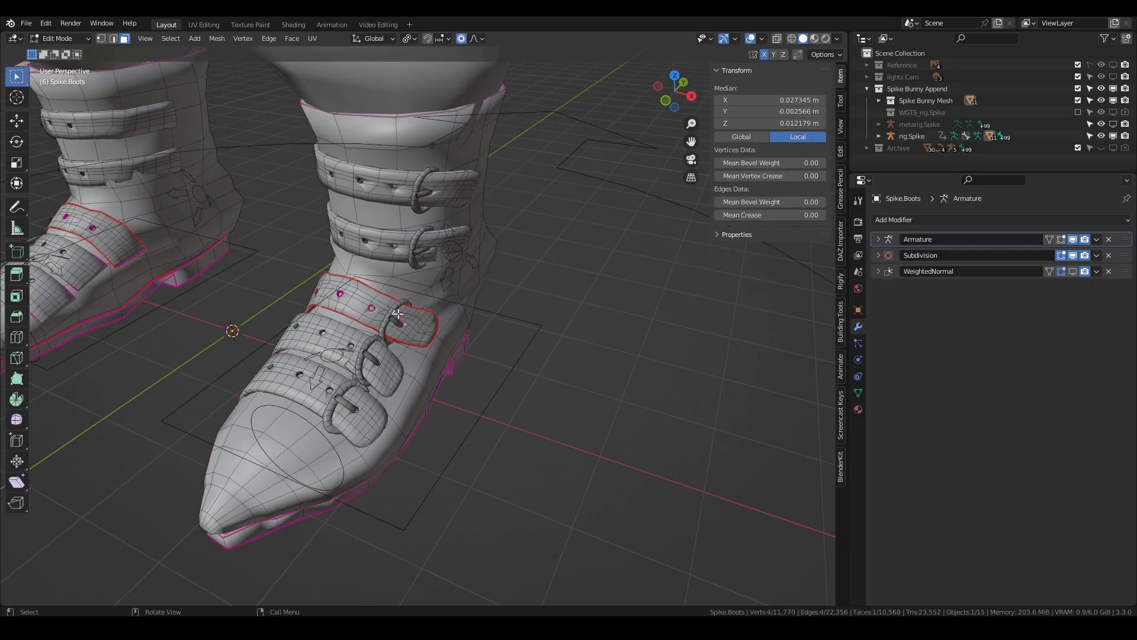
key(KP_Decimal)
scroll(413, 318, down, 10)
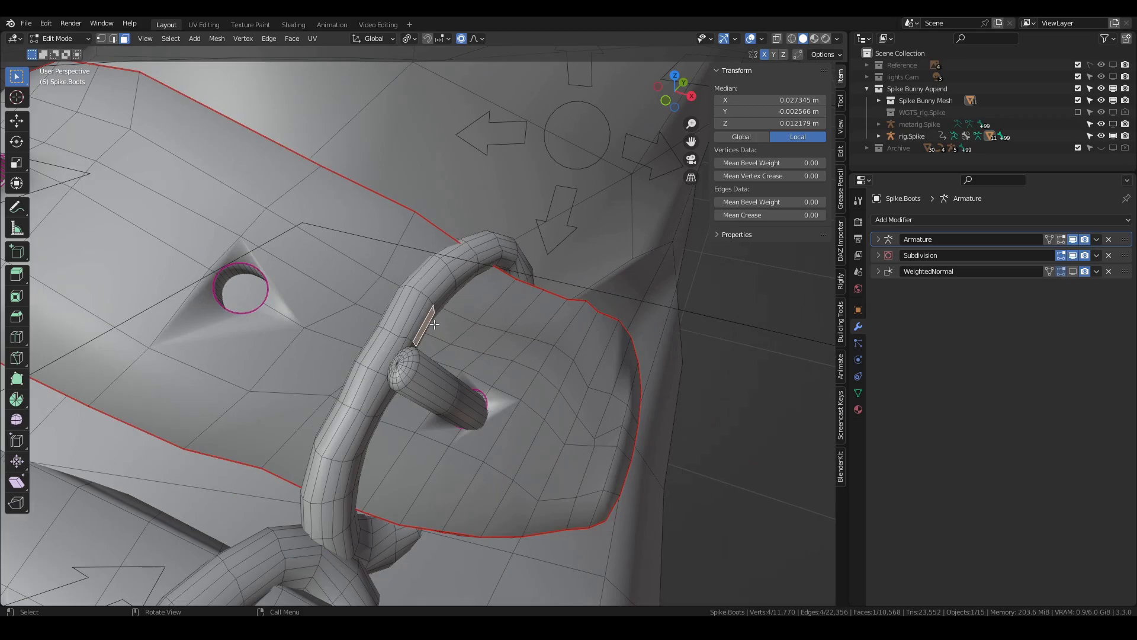
key(l)
key(l)
middle_drag(439, 371, 410, 350)
key(1)
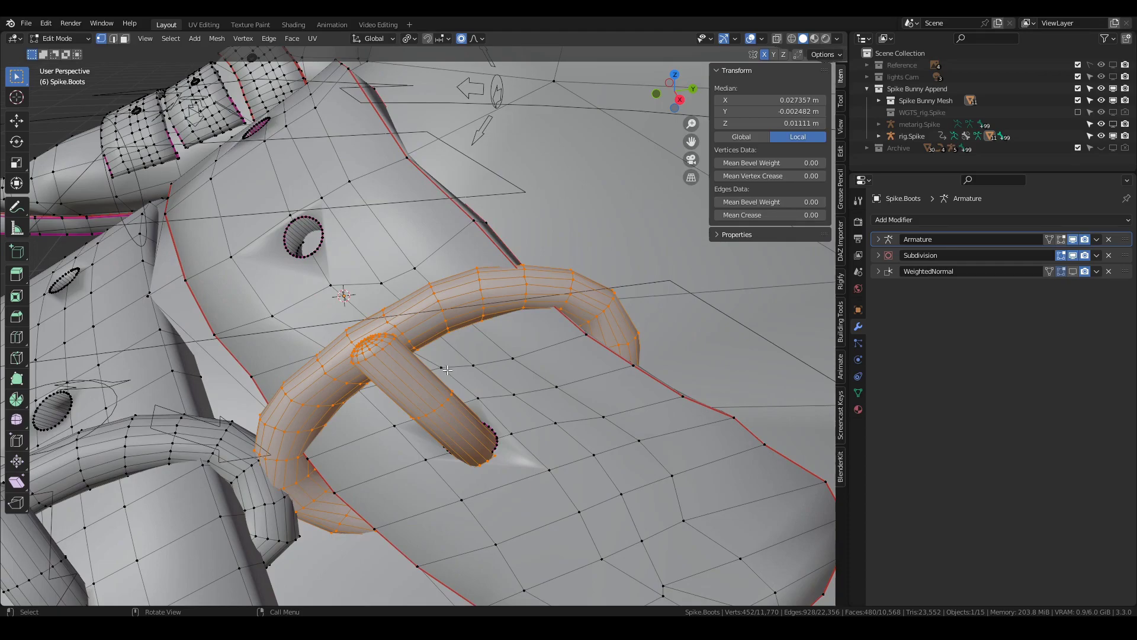
Copy a nearby boot vertex's weights onto the buckle, verify them, and return to Object Mode
shift+click(443, 368)
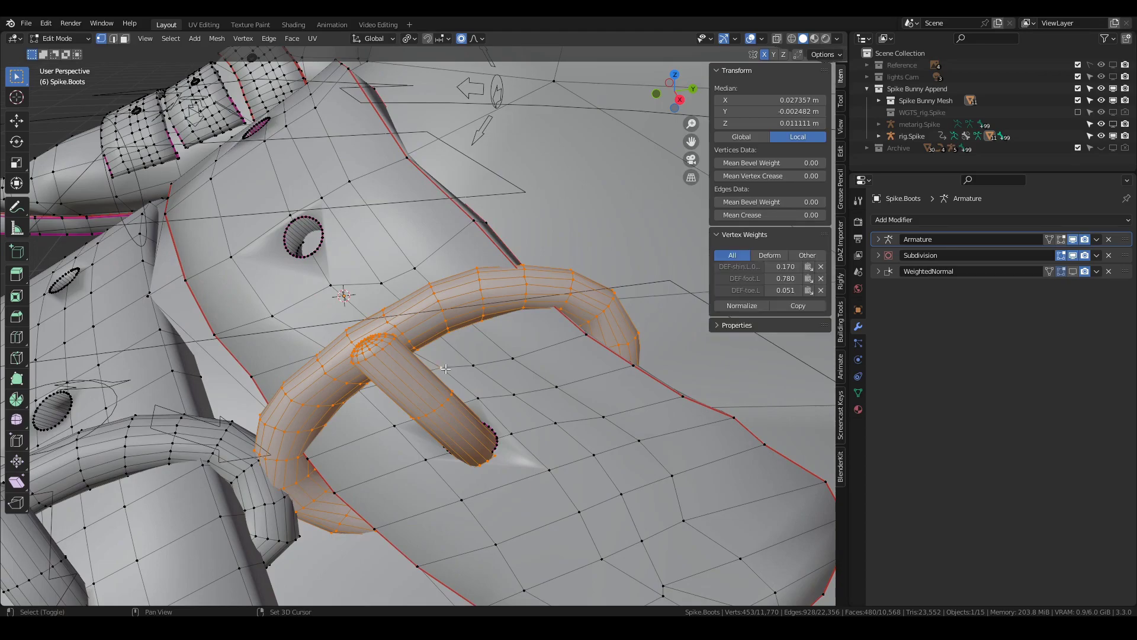
click(790, 308)
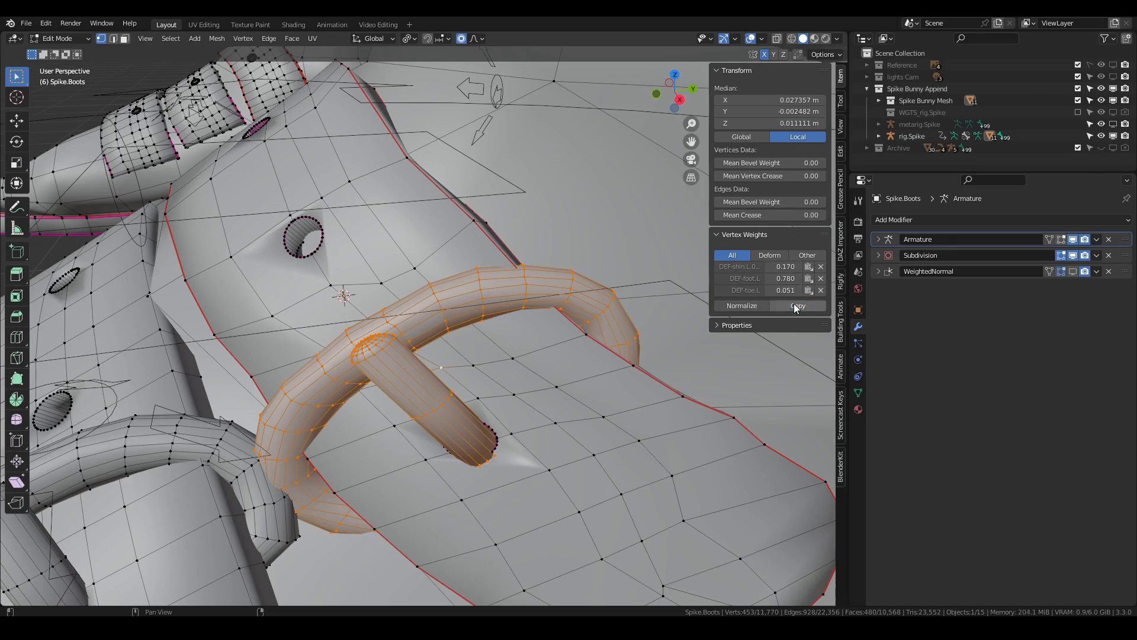
click(453, 319)
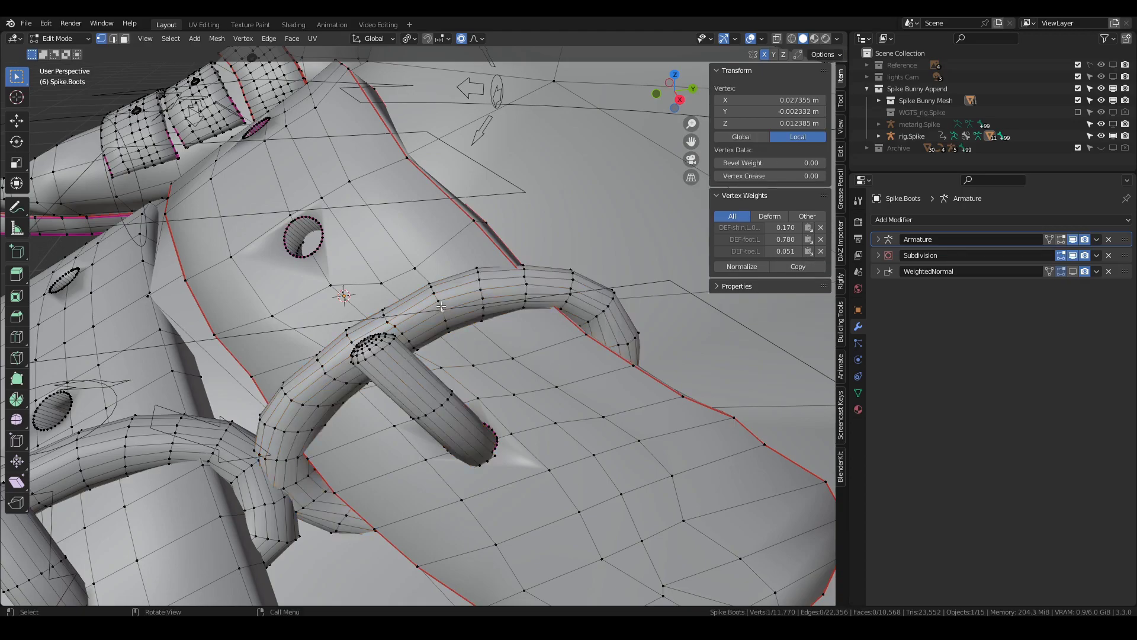
key(alt+a)
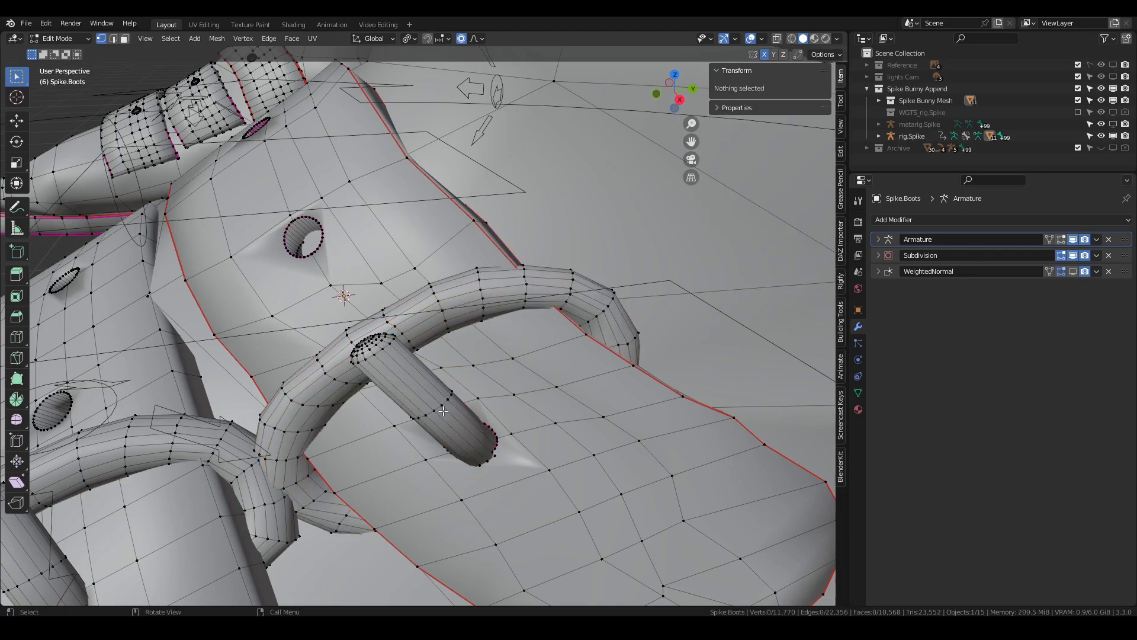
click(443, 411)
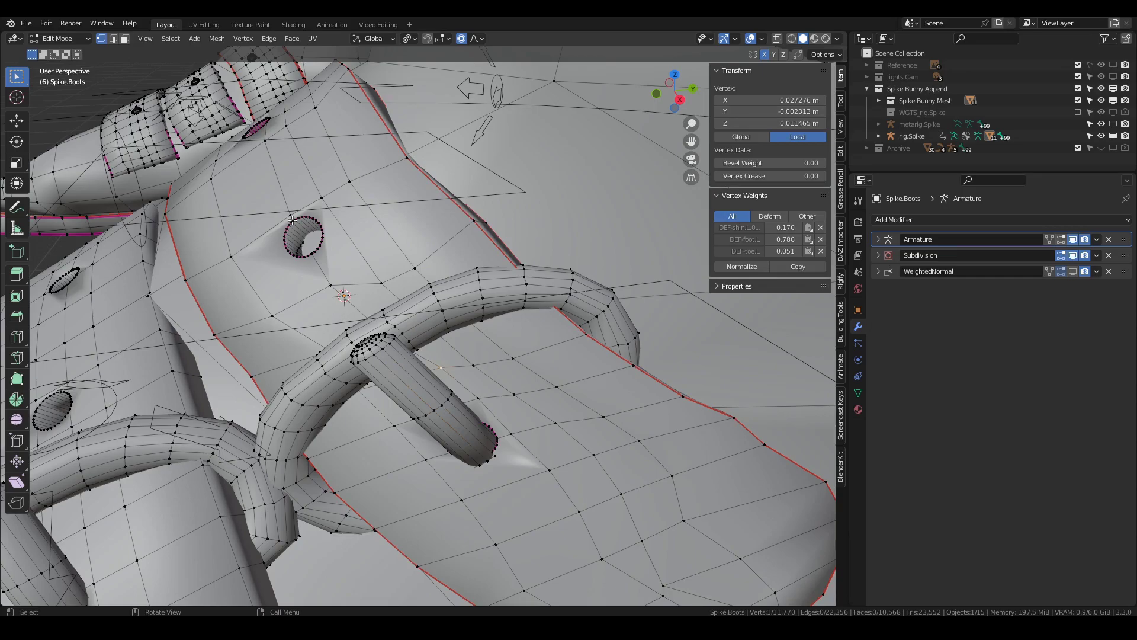
click(47, 38)
click(51, 51)
scroll(404, 215, down, 8)
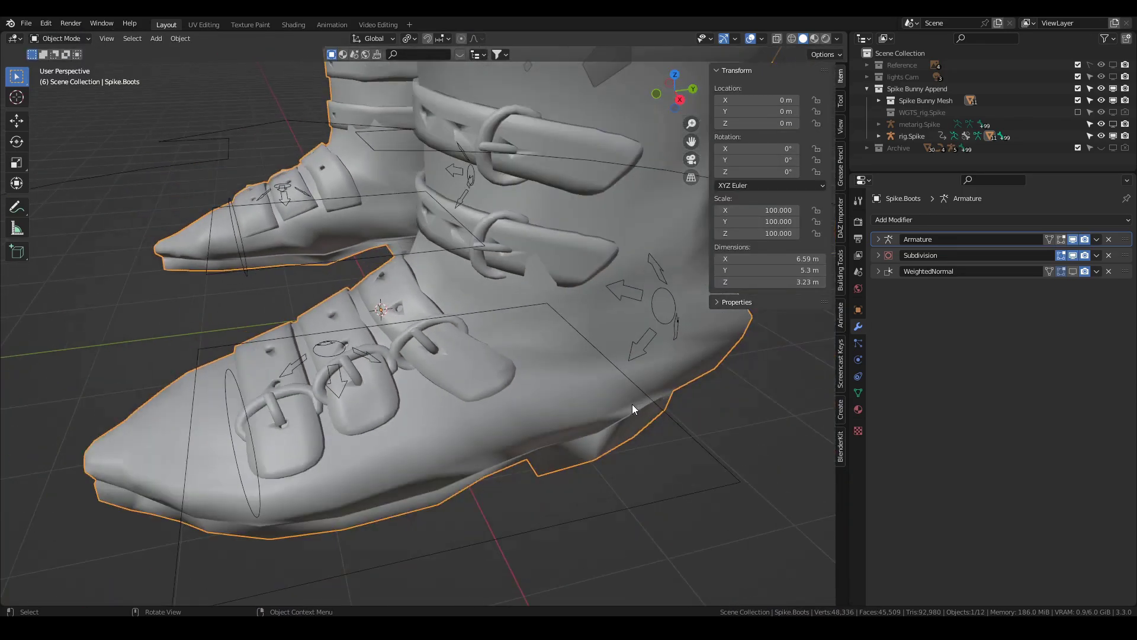
Move foot_ik.L in Pose Mode to X -0.24566, Y -0.031807, Z 0.13382 m
click(641, 392)
key(ctrl+Tab)
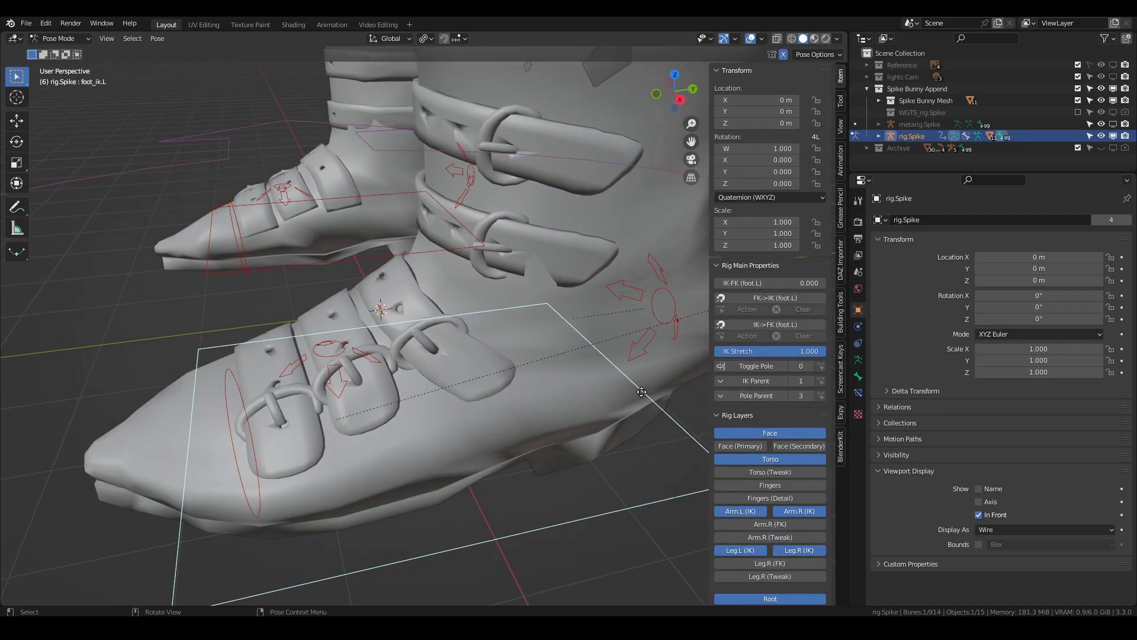
key(g)
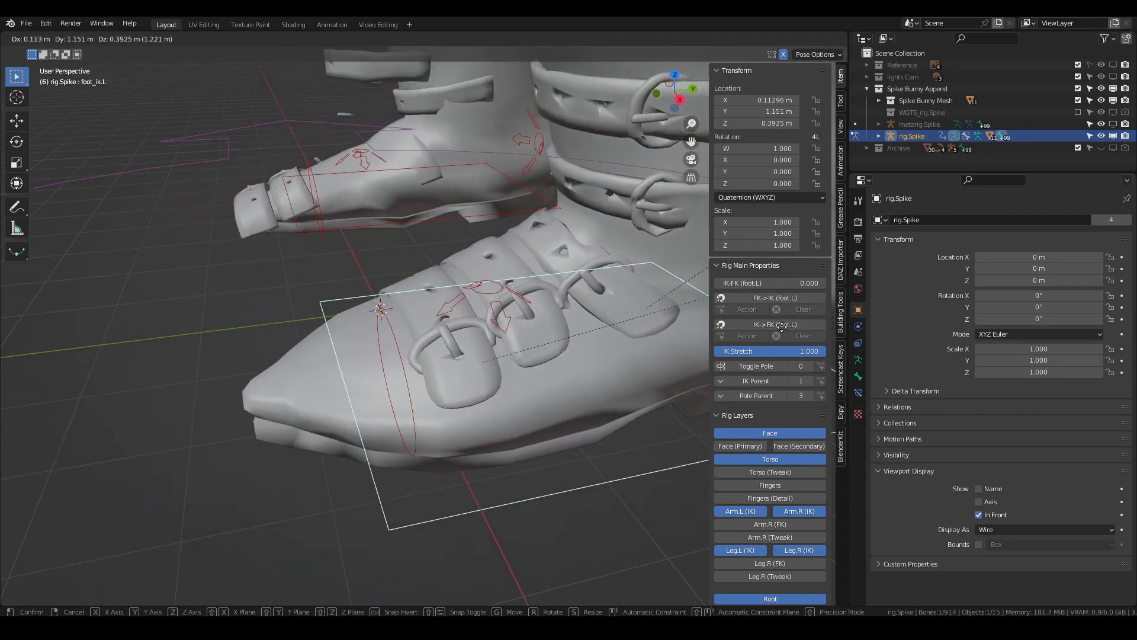
right_click(604, 344)
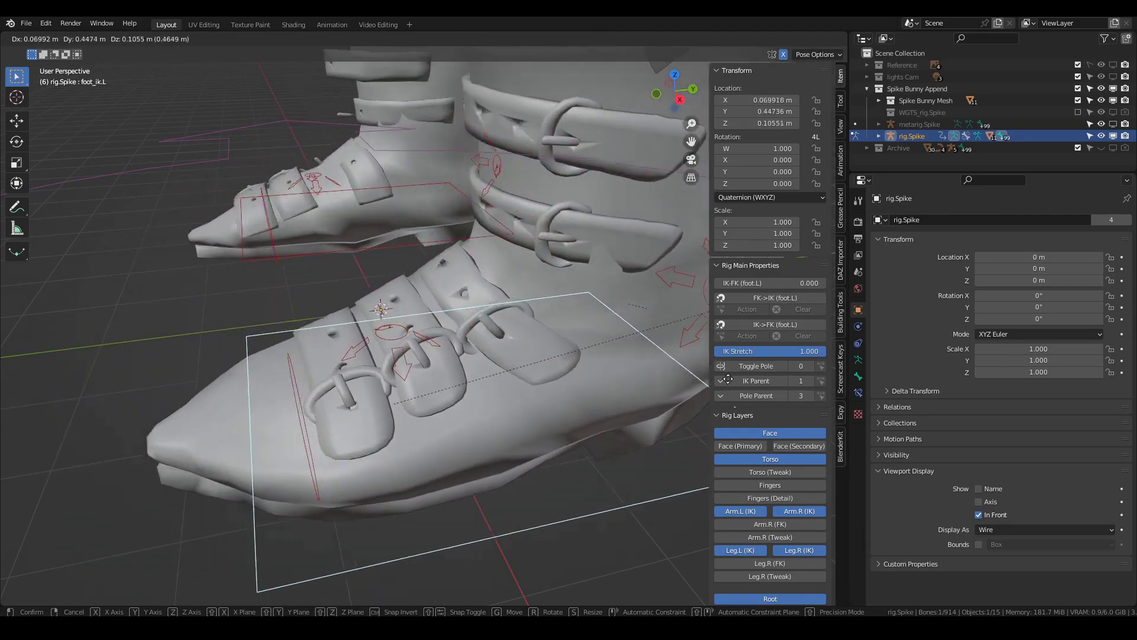
middle_drag(604, 344, 448, 350)
key(g)
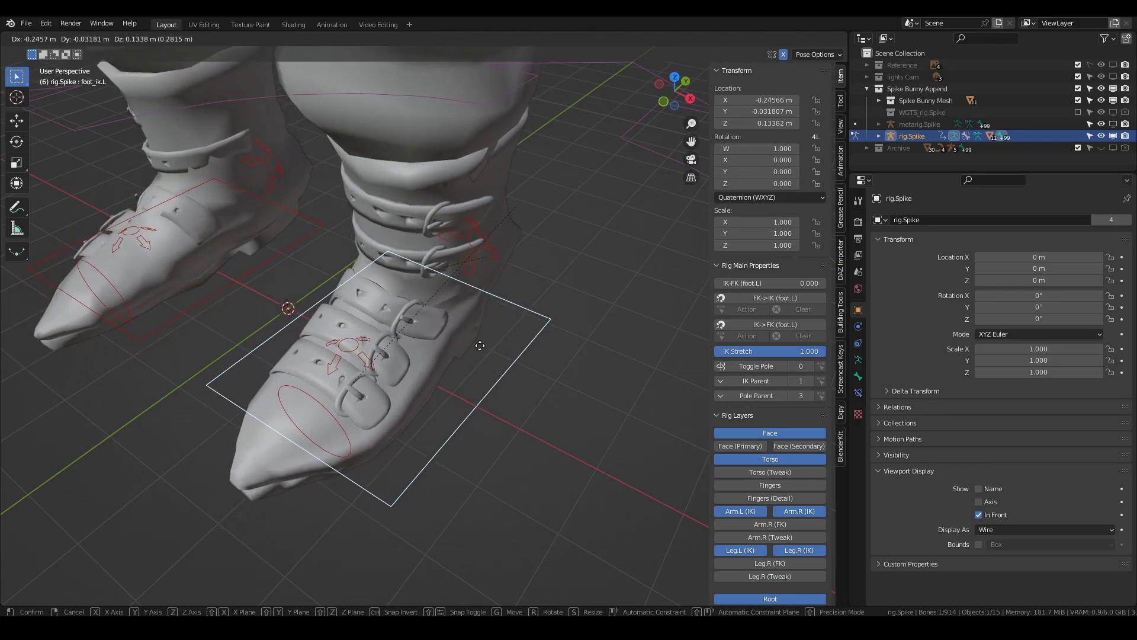
click(480, 346)
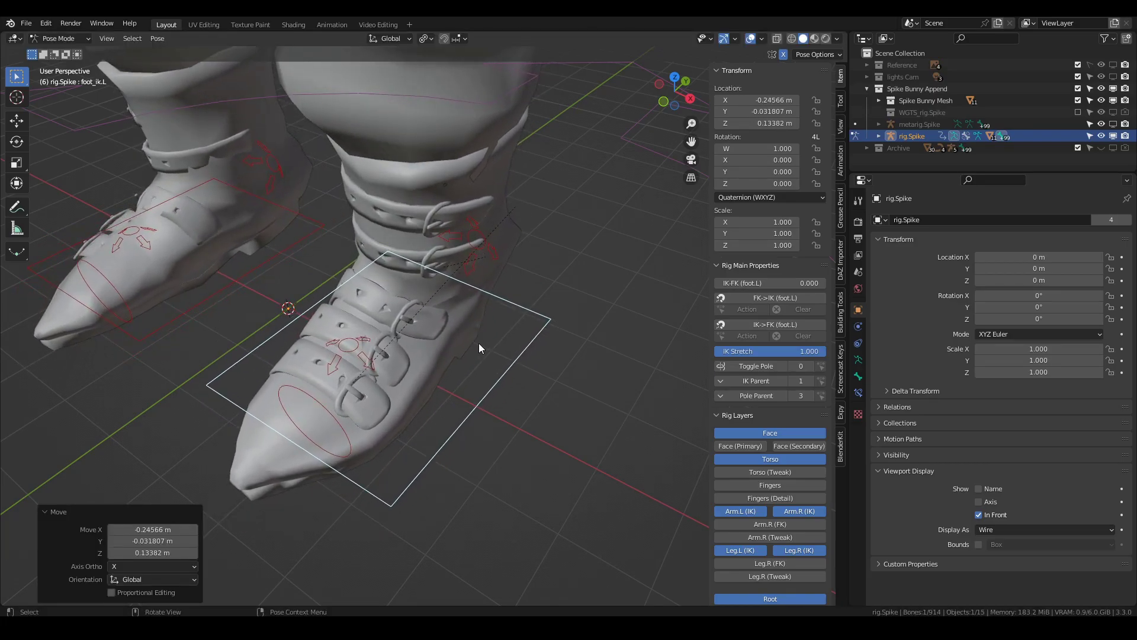